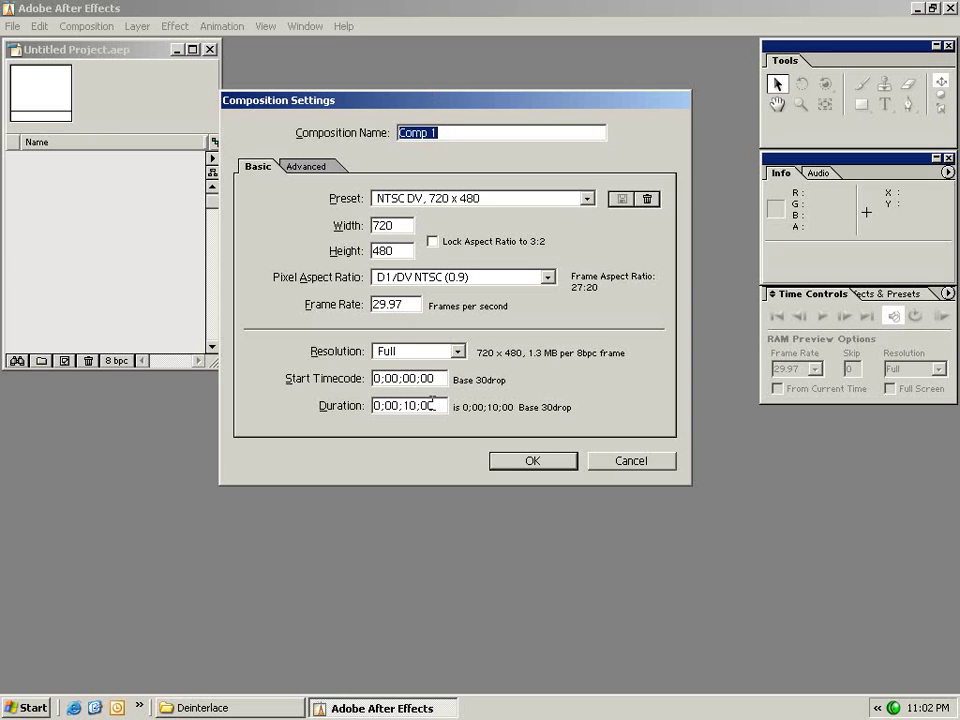
Step: Create a composition with the NTSC DV, 720 x 480 preset and a duration of 15 seconds
click(587, 199)
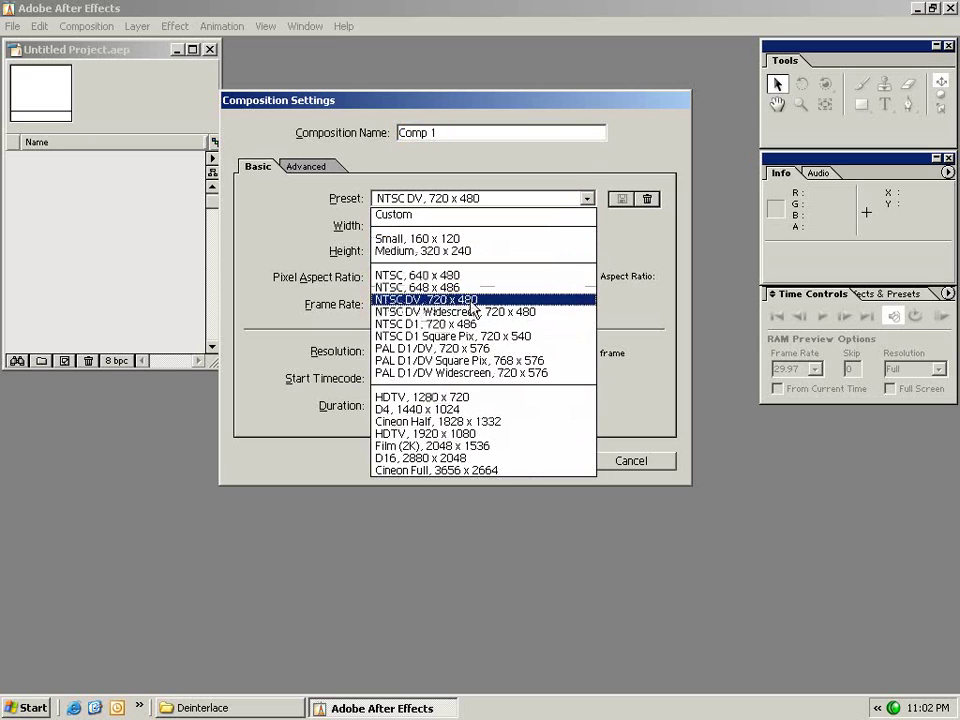
click(404, 301)
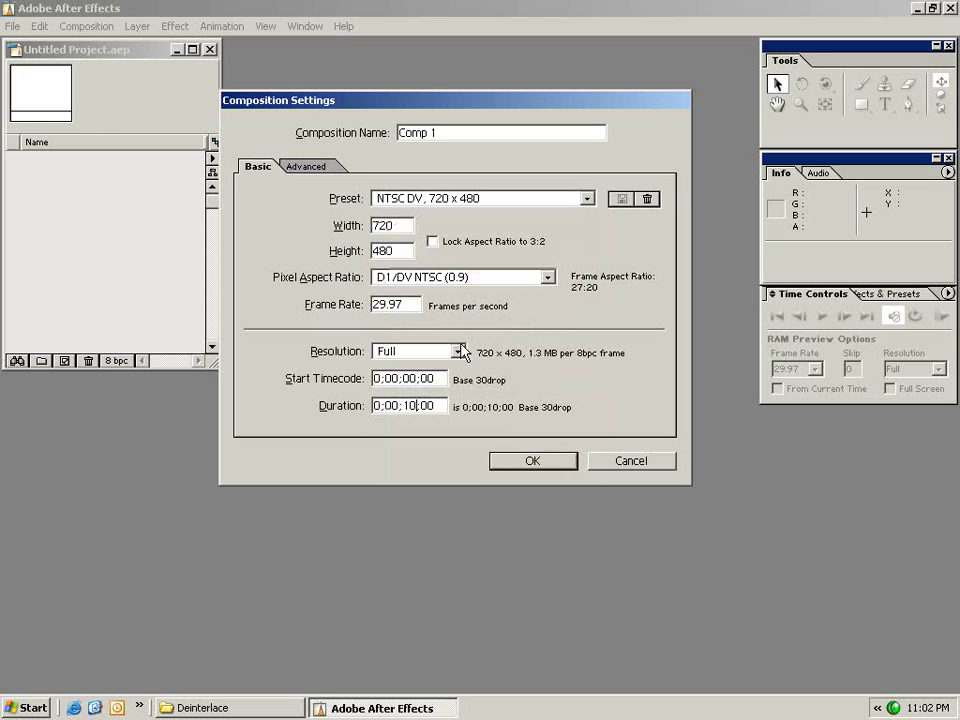
double_click(414, 405)
text(15)
click(535, 465)
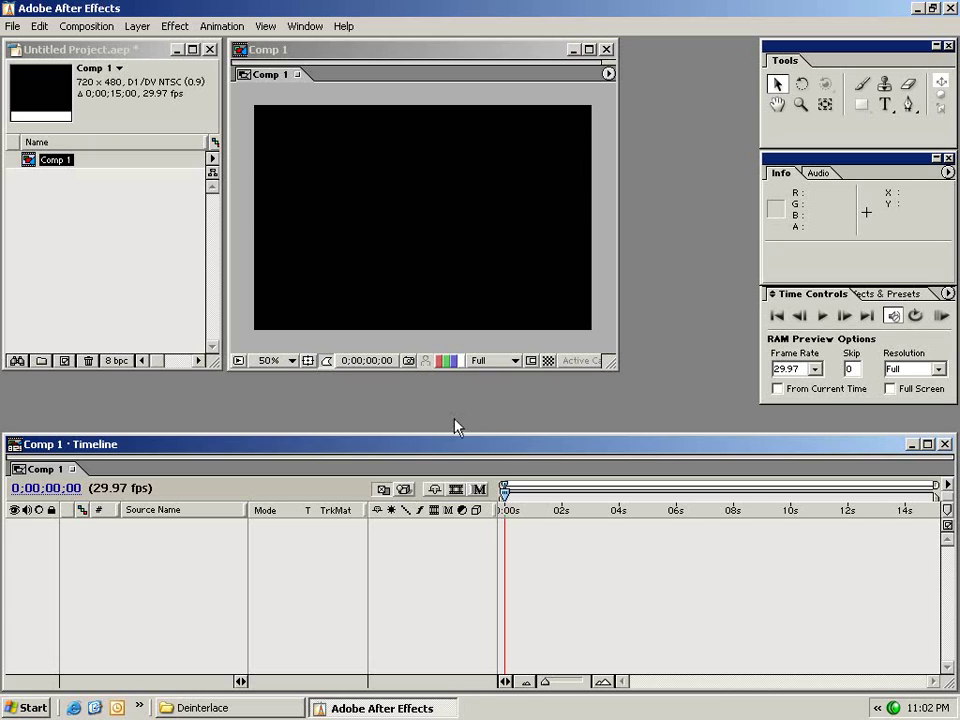
click(296, 94)
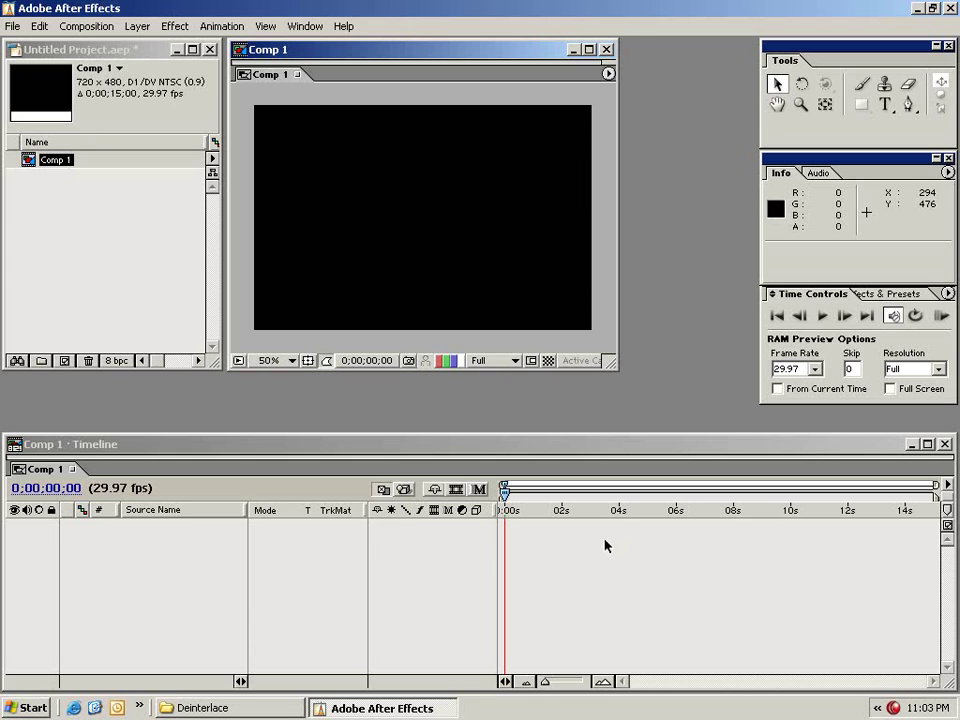
Step: Import SunSet.mov from the Resources Videos folder into the project
click(12, 26)
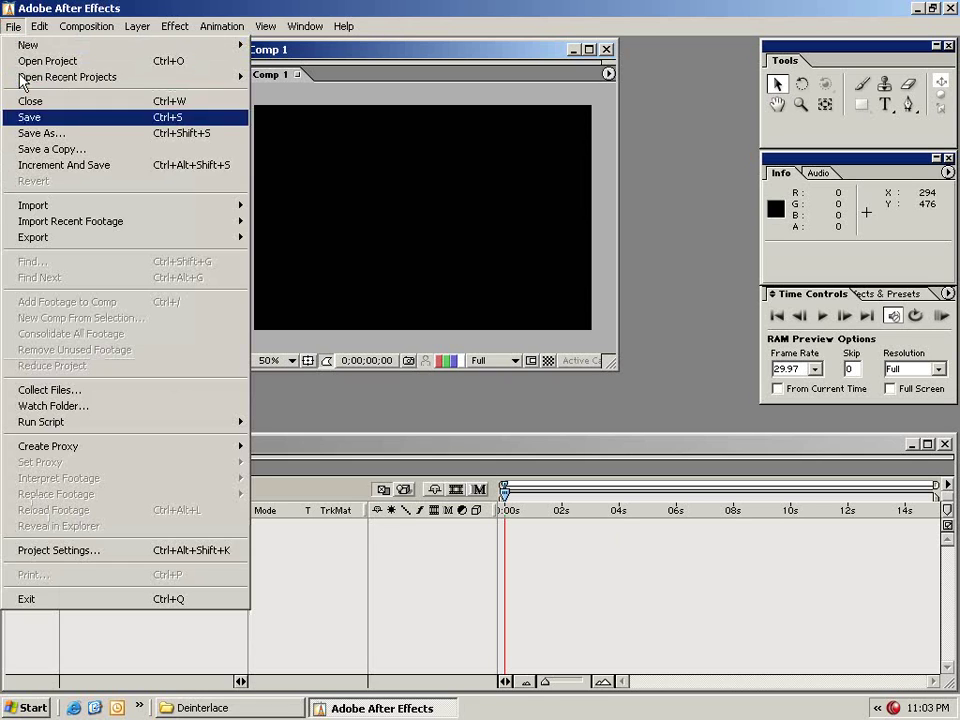
mouse_move(116, 208)
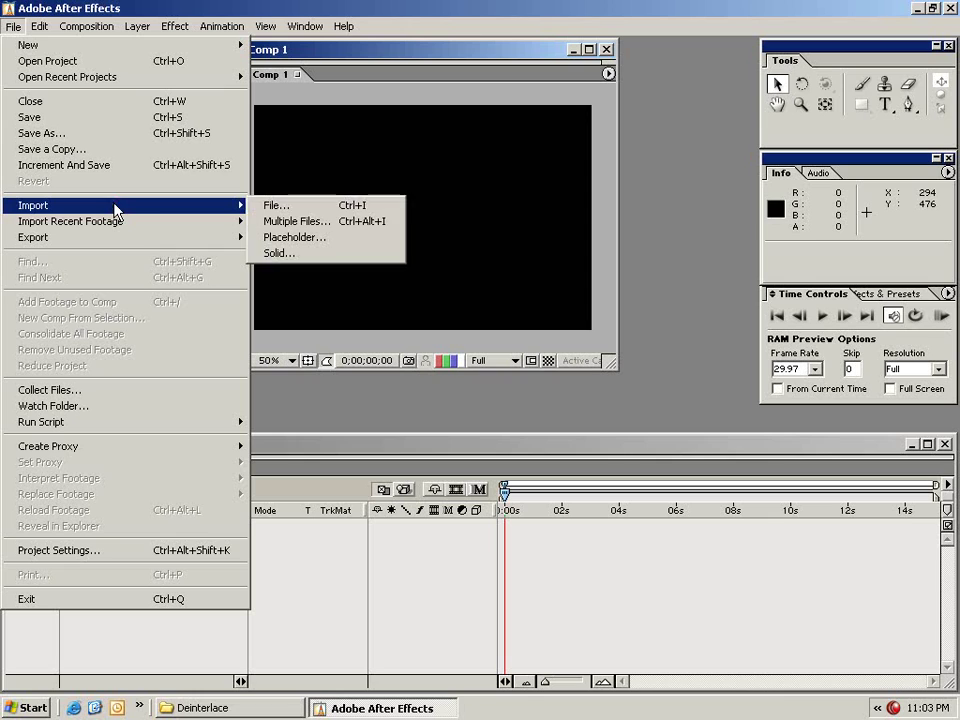
click(287, 205)
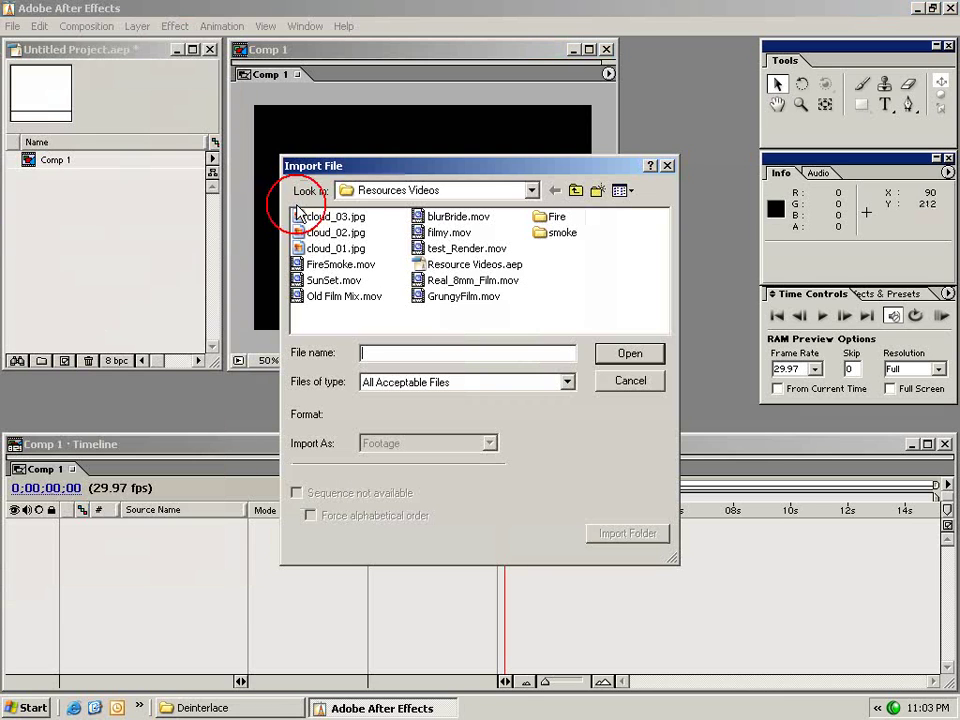
click(325, 281)
click(630, 358)
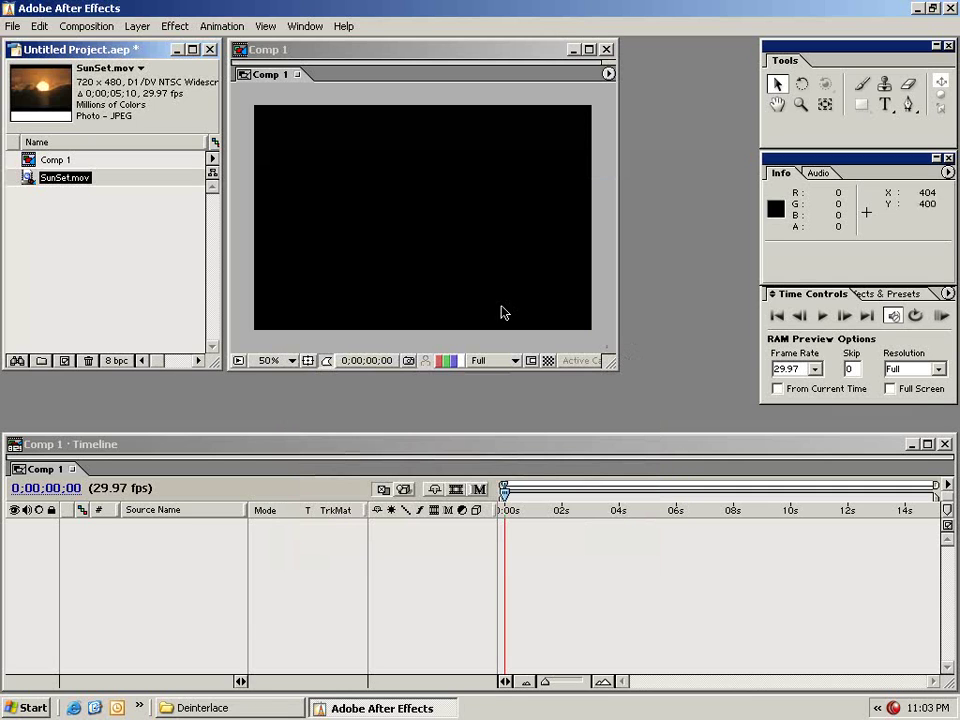
Step: Import FireSmoke.mov from the Resources Videos folder into the project
click(13, 26)
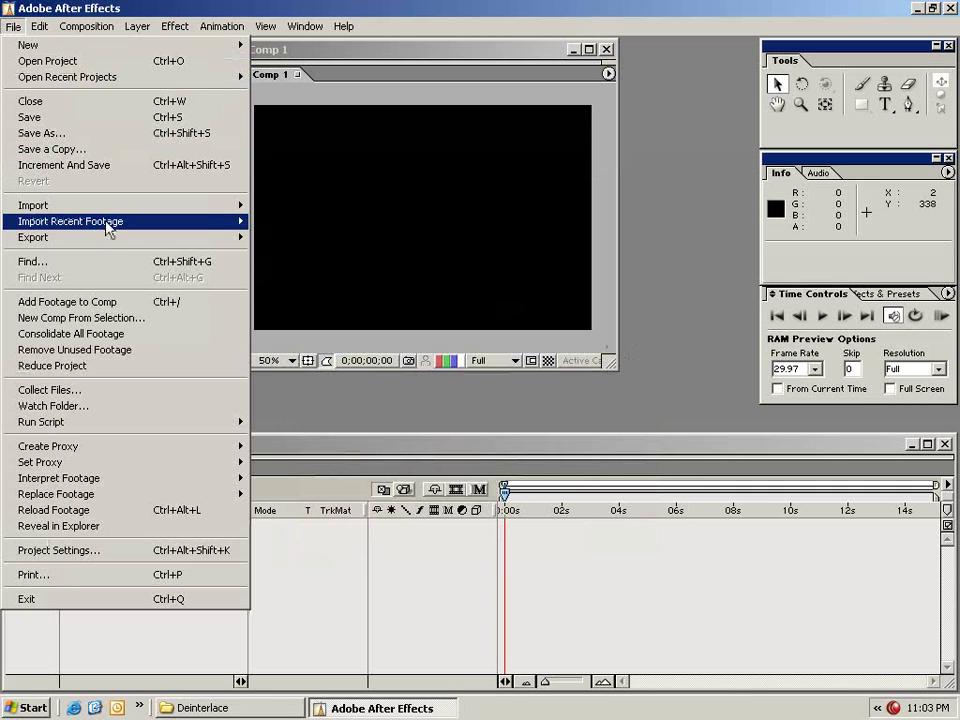
click(276, 205)
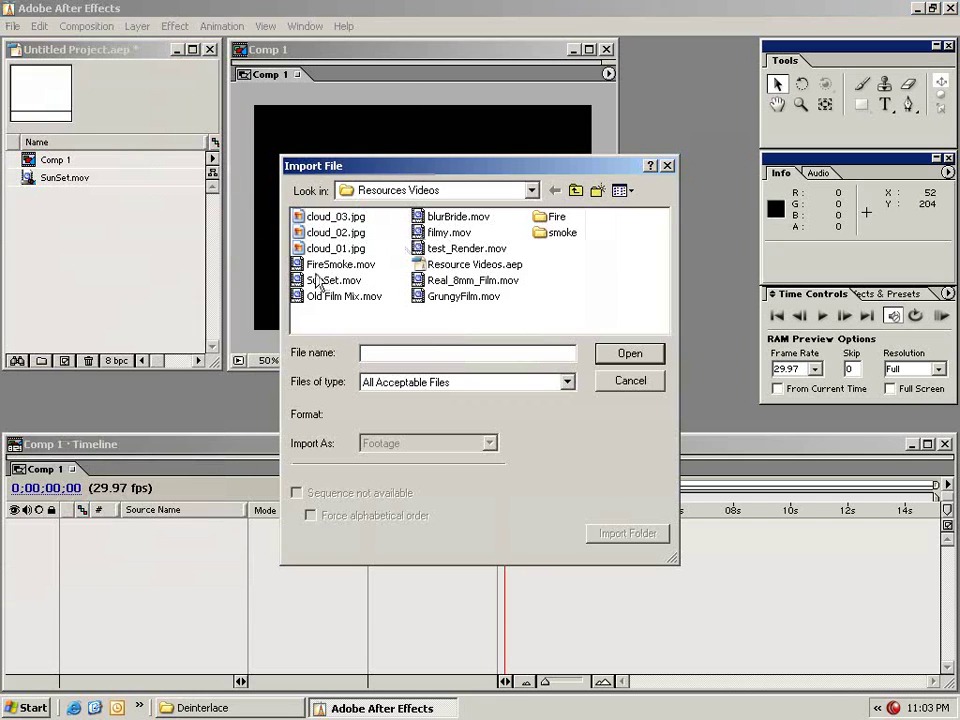
double_click(300, 265)
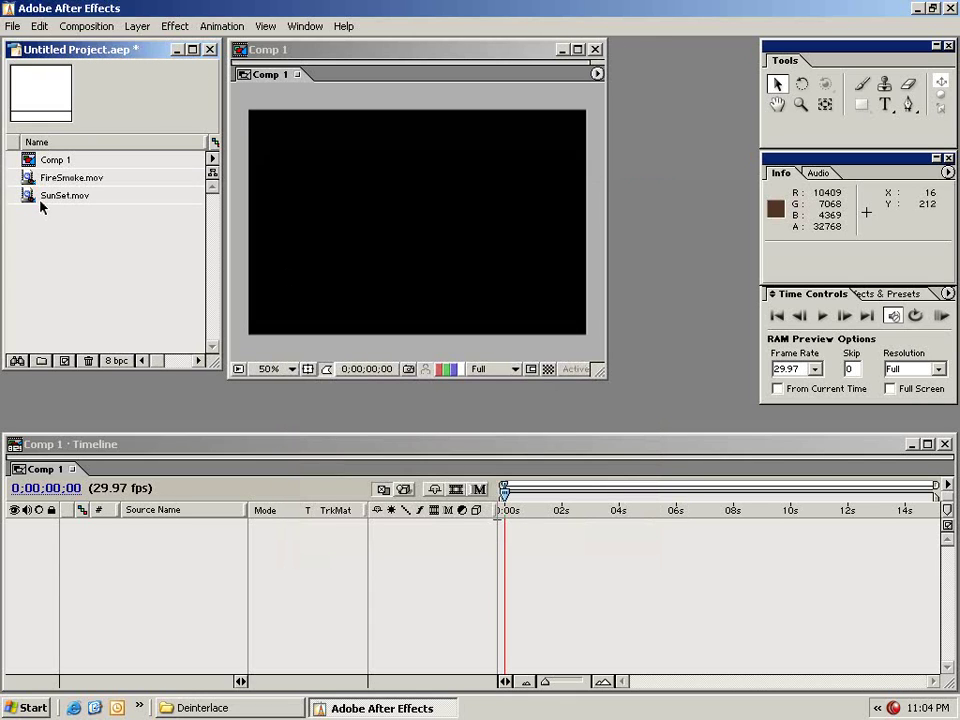
Step: Add SunSet.mov to the Comp 1 timeline, starting at 0;00;00;00
drag(26, 197, 521, 527)
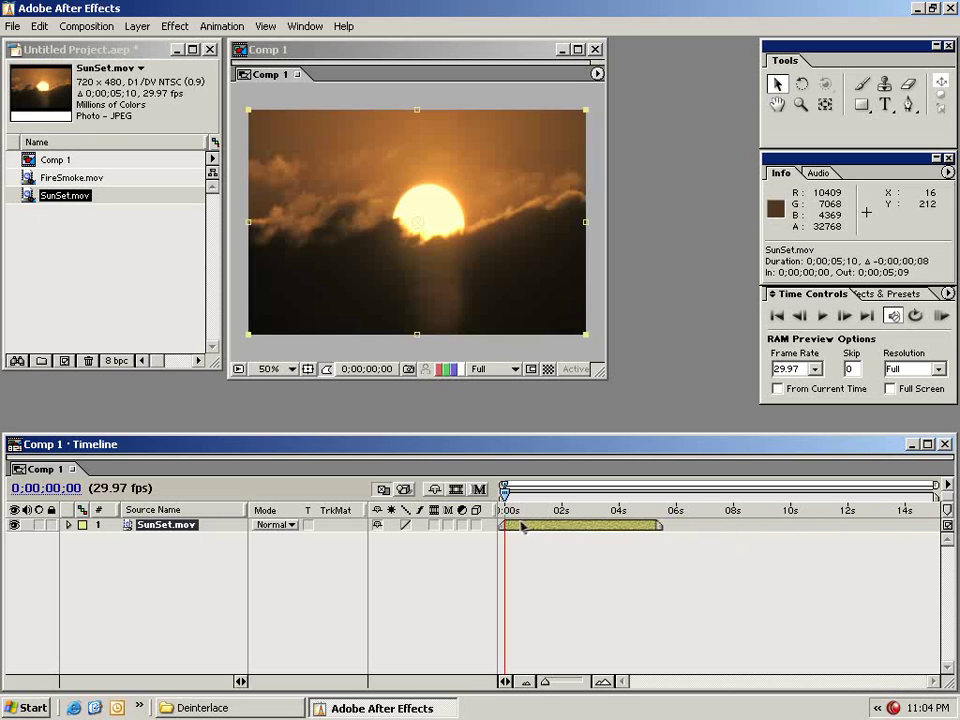
click(237, 547)
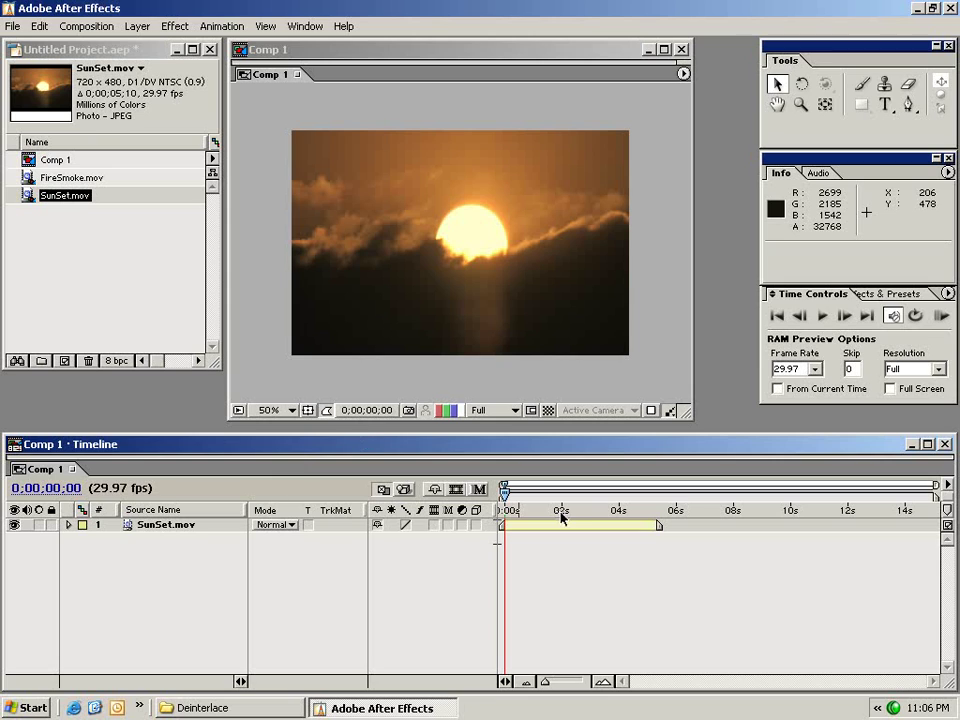
Step: Hide and show the SunSet.mov layer again, and browse its blending modes, keeping Normal
click(160, 525)
click(14, 525)
click(14, 525)
click(162, 525)
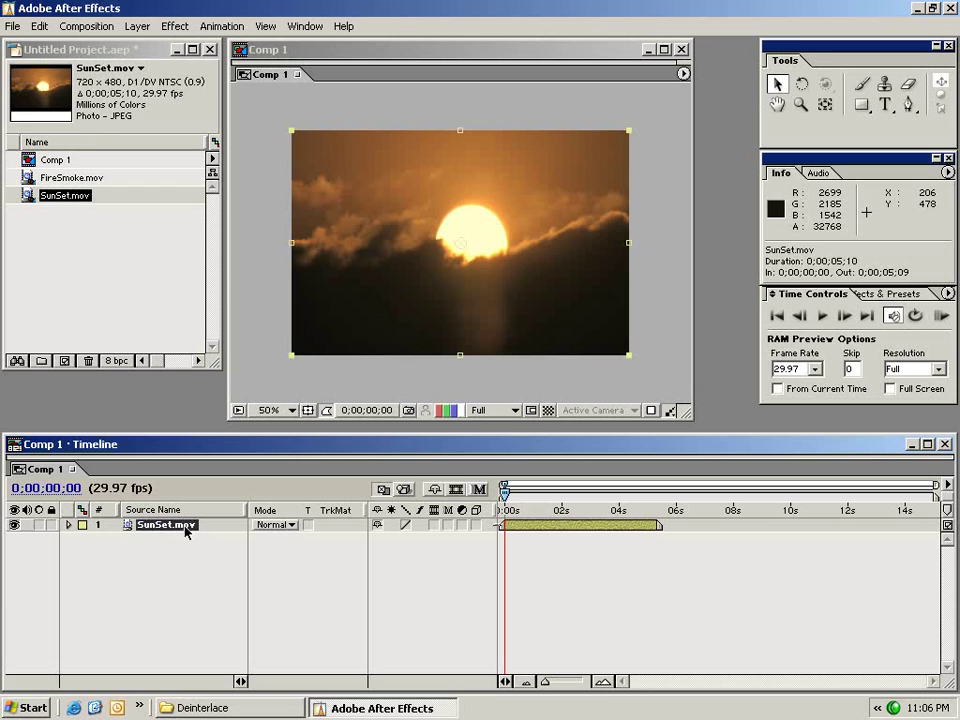
click(277, 525)
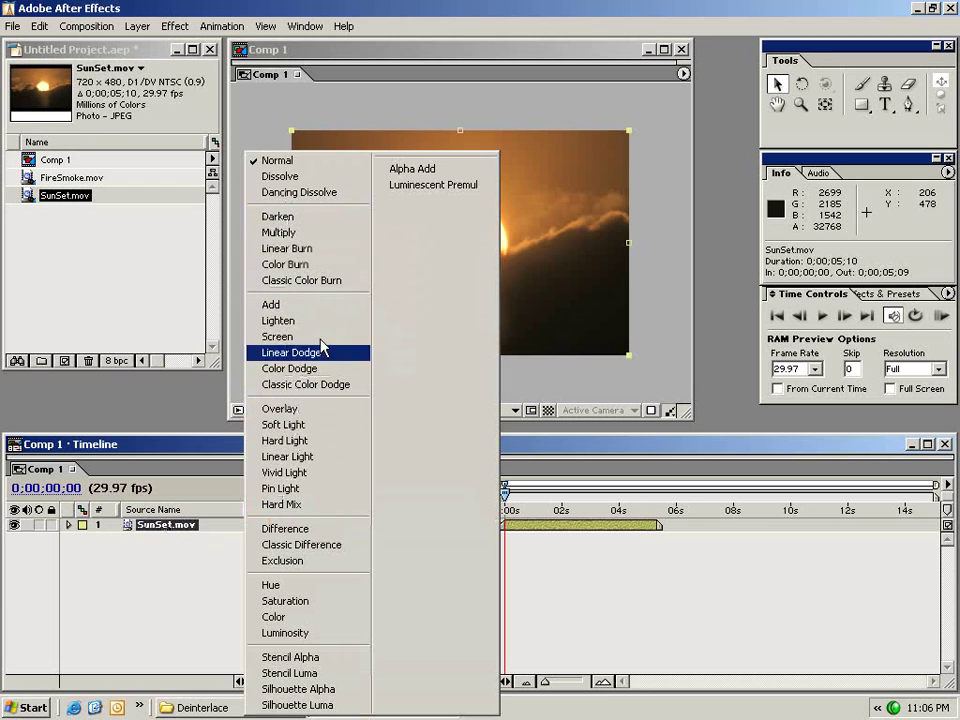
click(274, 160)
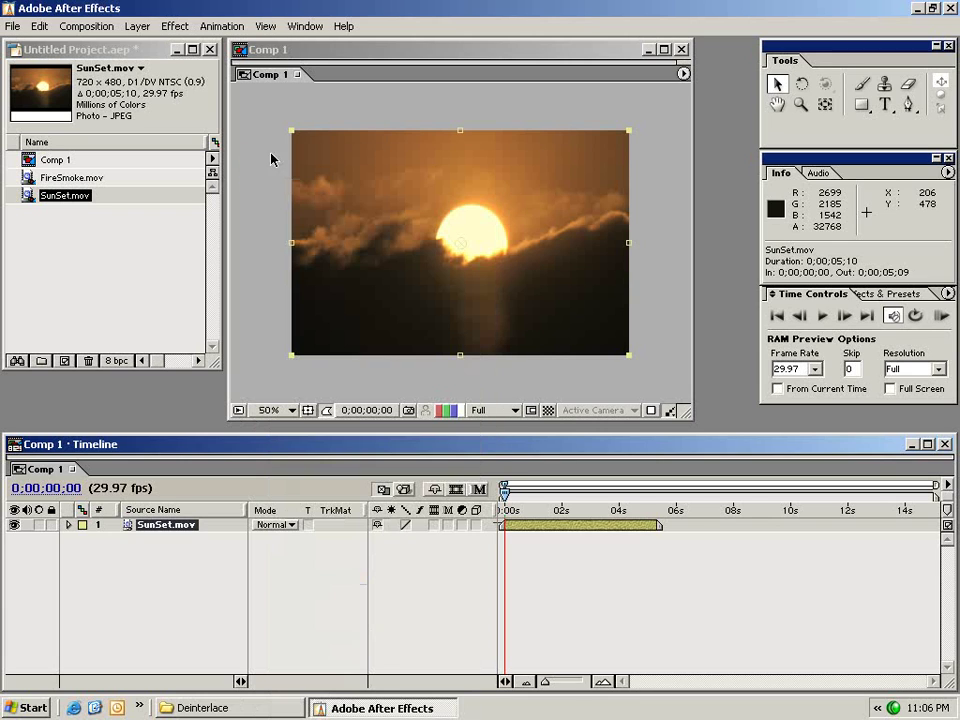
click(290, 573)
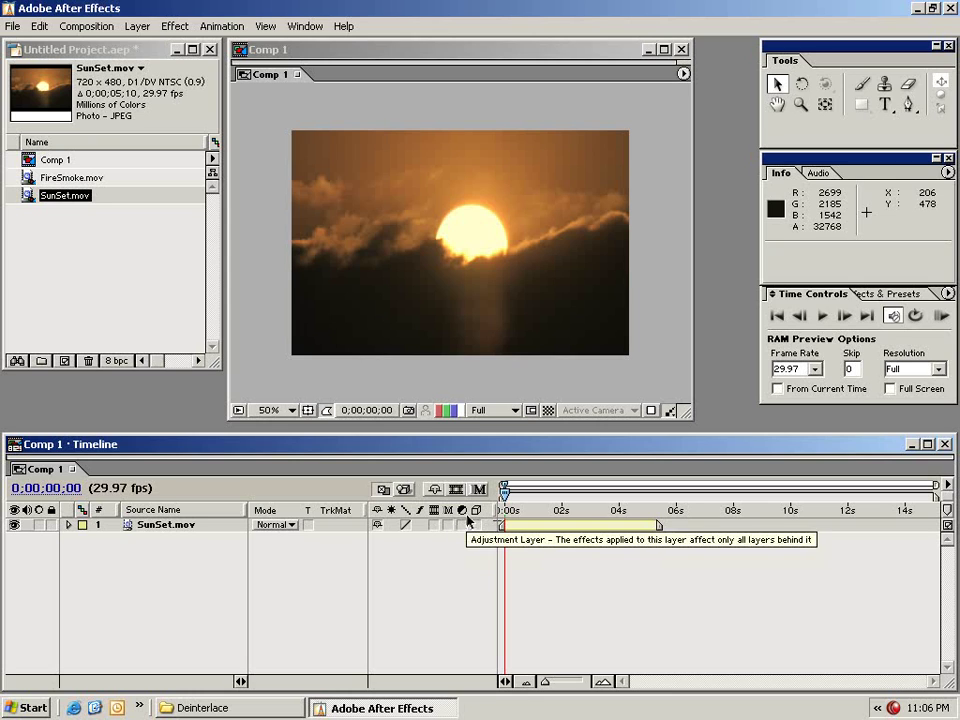
Step: Check the composition view's magnification choices and switch the title-safe and action-safe guides on and off again
click(414, 51)
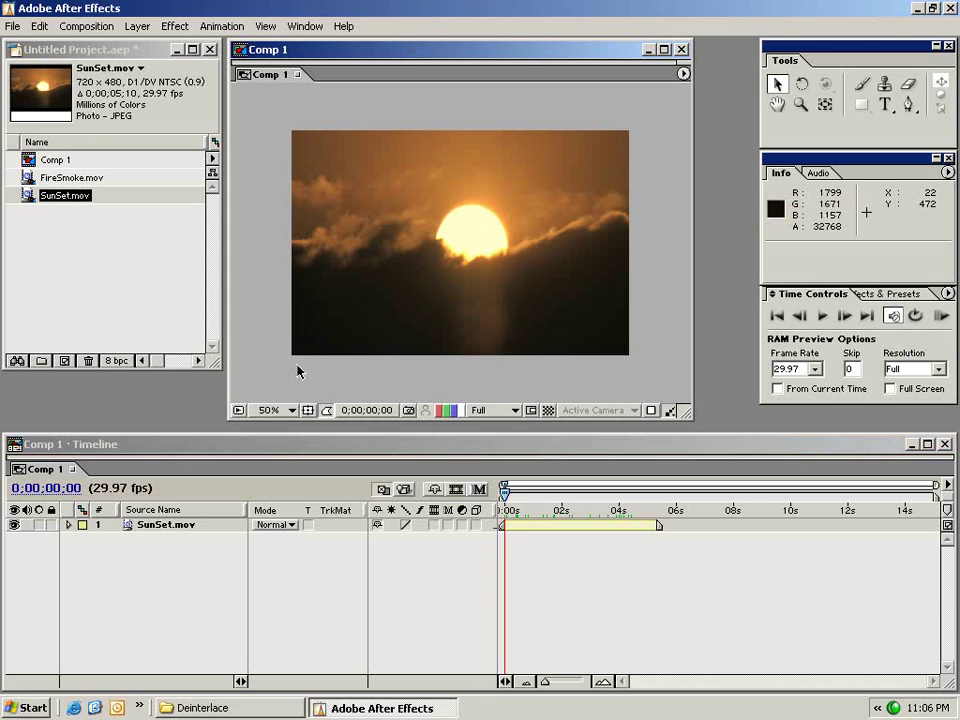
click(286, 412)
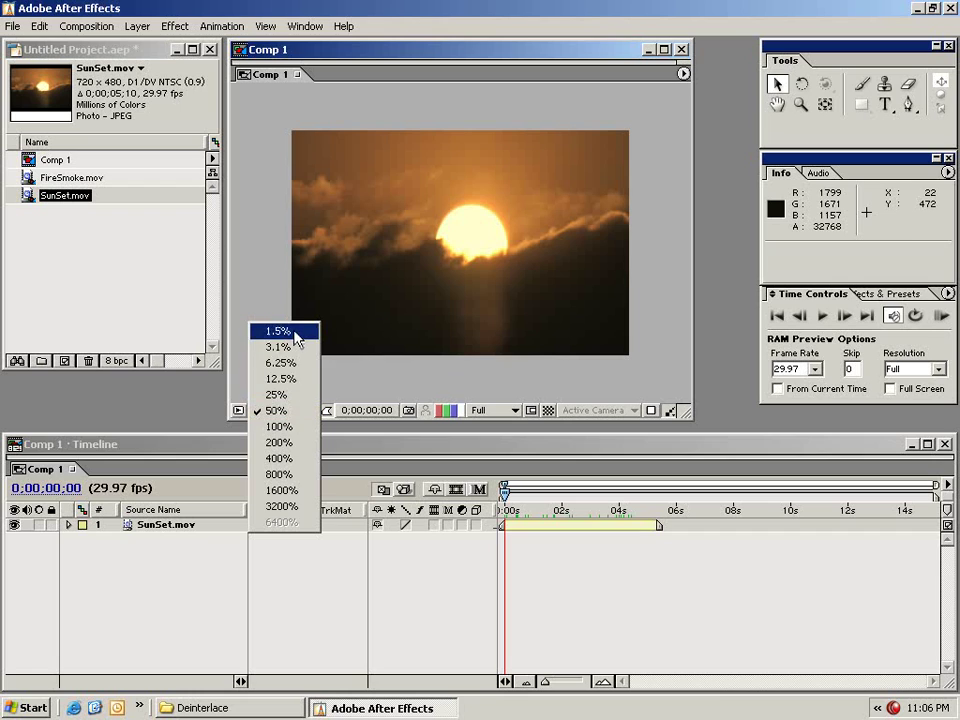
click(294, 414)
click(308, 411)
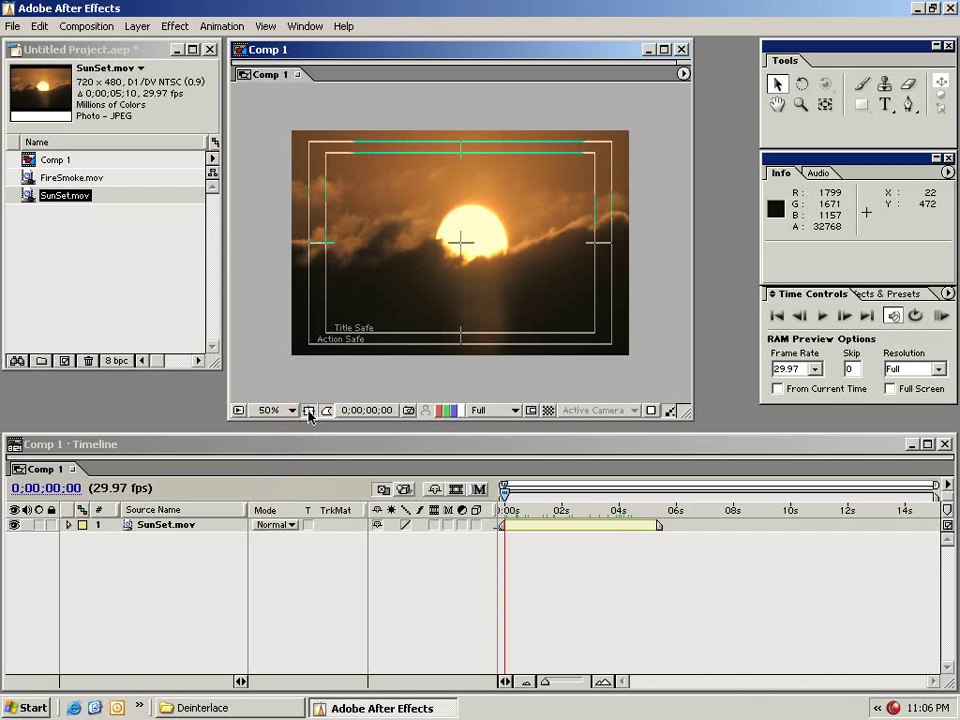
click(308, 411)
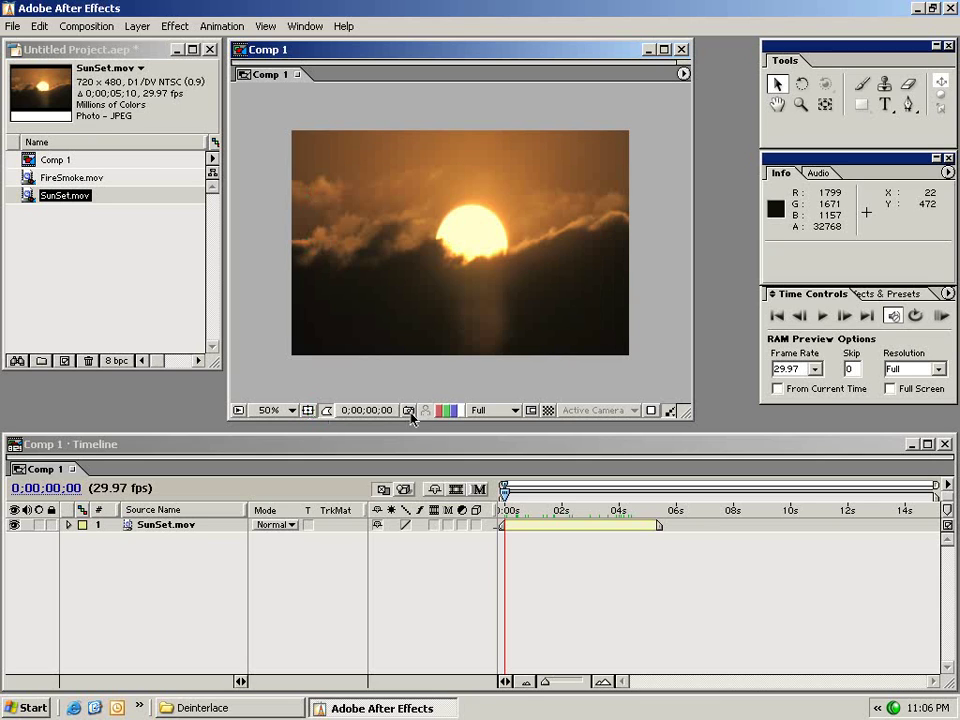
Step: Preview the composition at Half and Quarter resolution, and restore it to Full
click(479, 415)
click(495, 431)
click(491, 413)
click(491, 443)
click(485, 418)
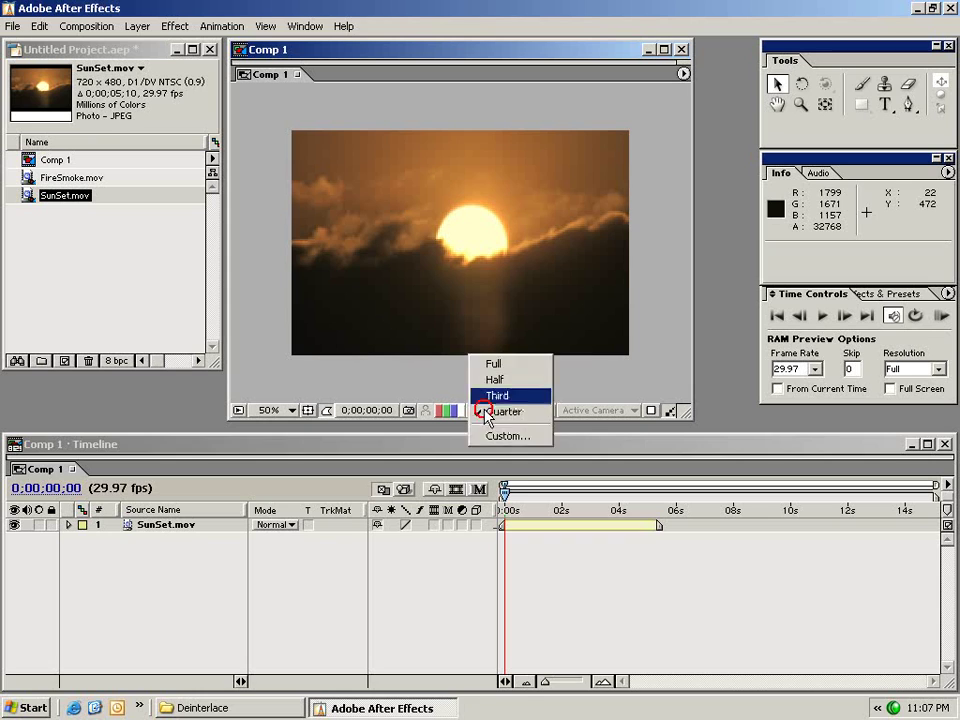
click(493, 366)
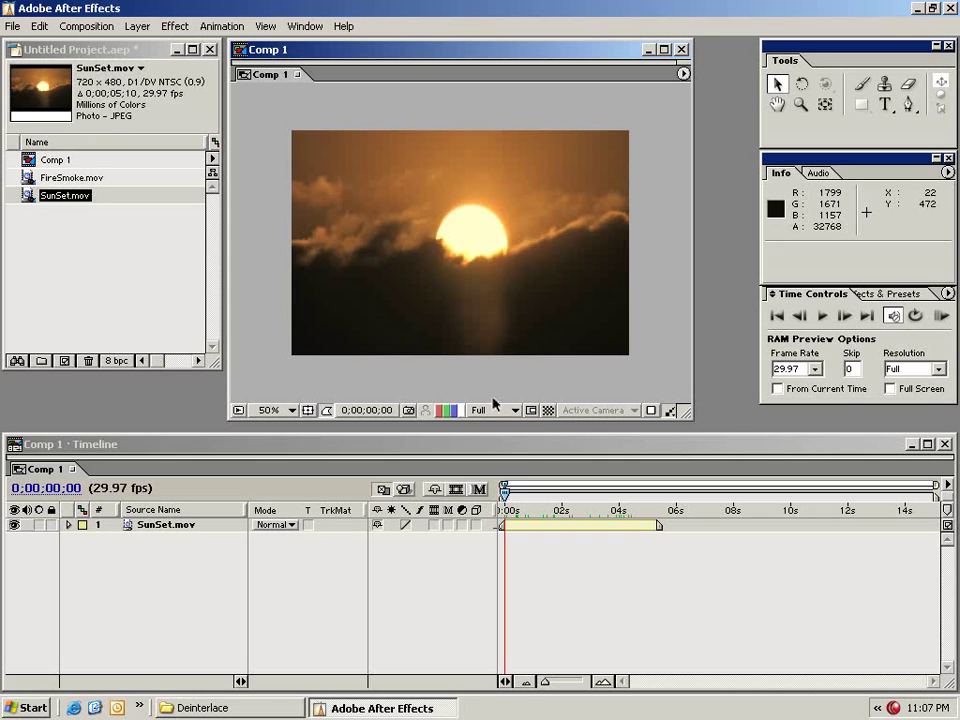
Step: Draw a region of interest of about 584 x 364 pixels around the middle of the frame, and turn it off again
click(533, 416)
drag(333, 157, 612, 332)
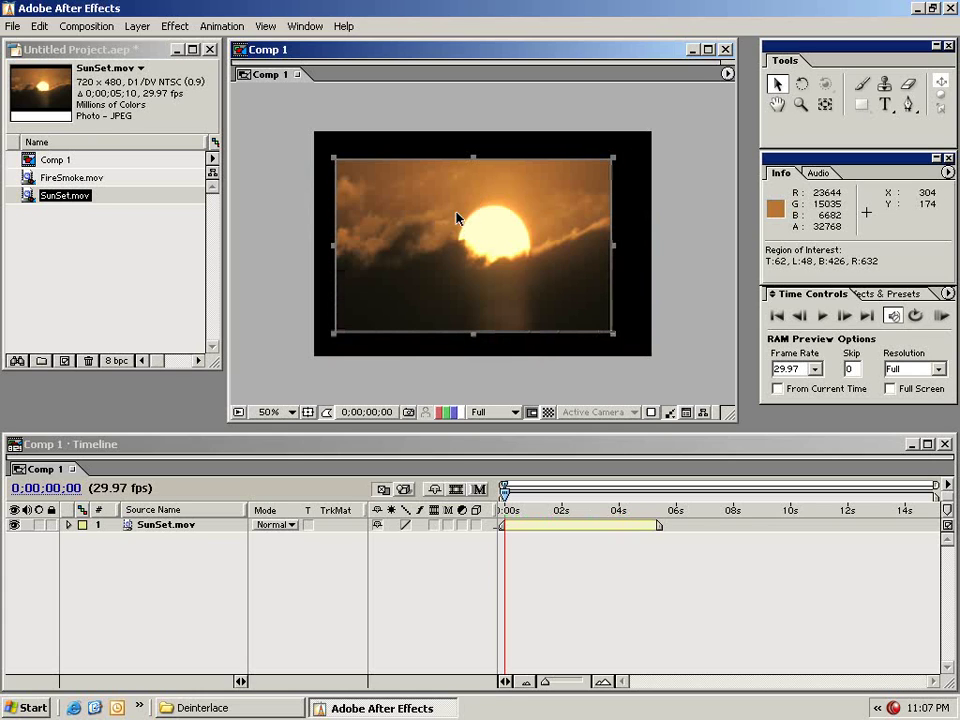
click(531, 413)
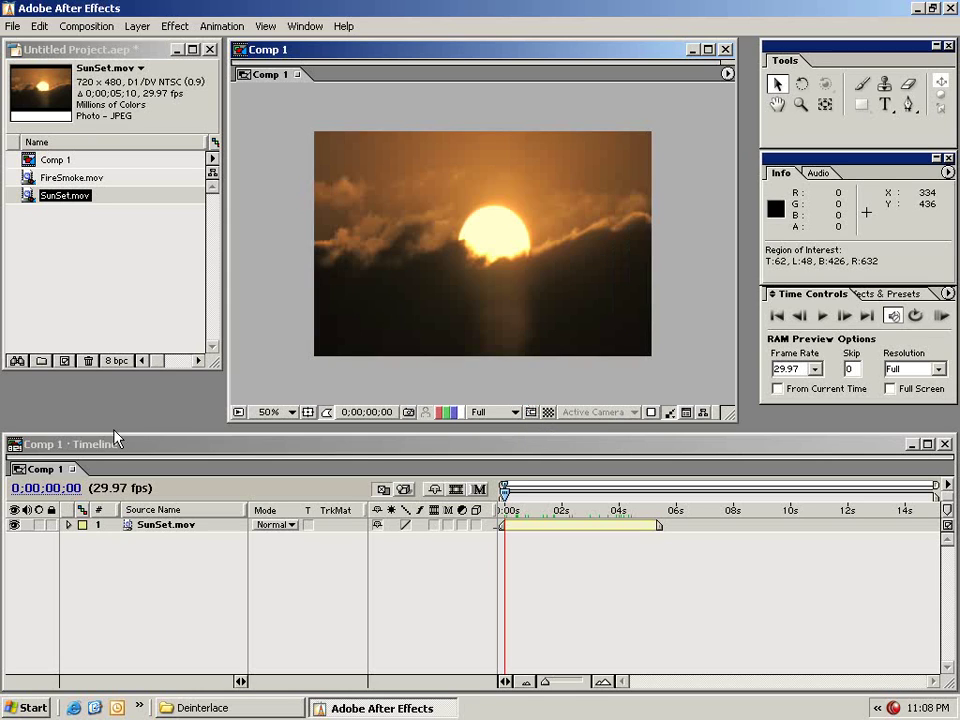
Step: Add FireSmoke.mov to the timeline above the SunSet.mov layer, and undo a trial move of it within the frame
click(146, 449)
click(47, 240)
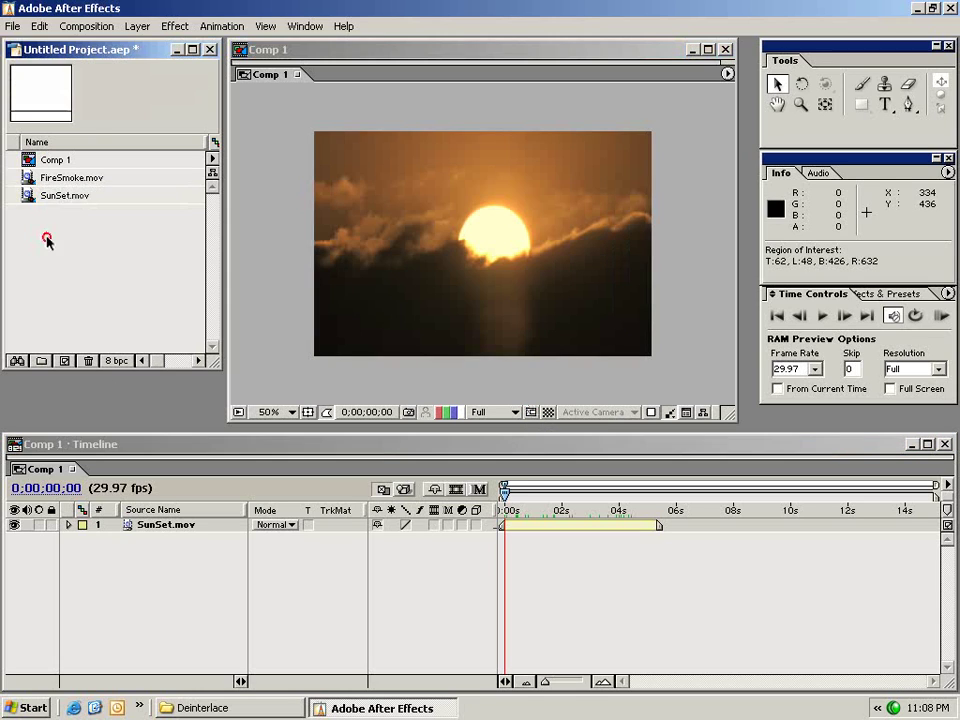
drag(38, 178, 582, 519)
drag(486, 258, 519, 212)
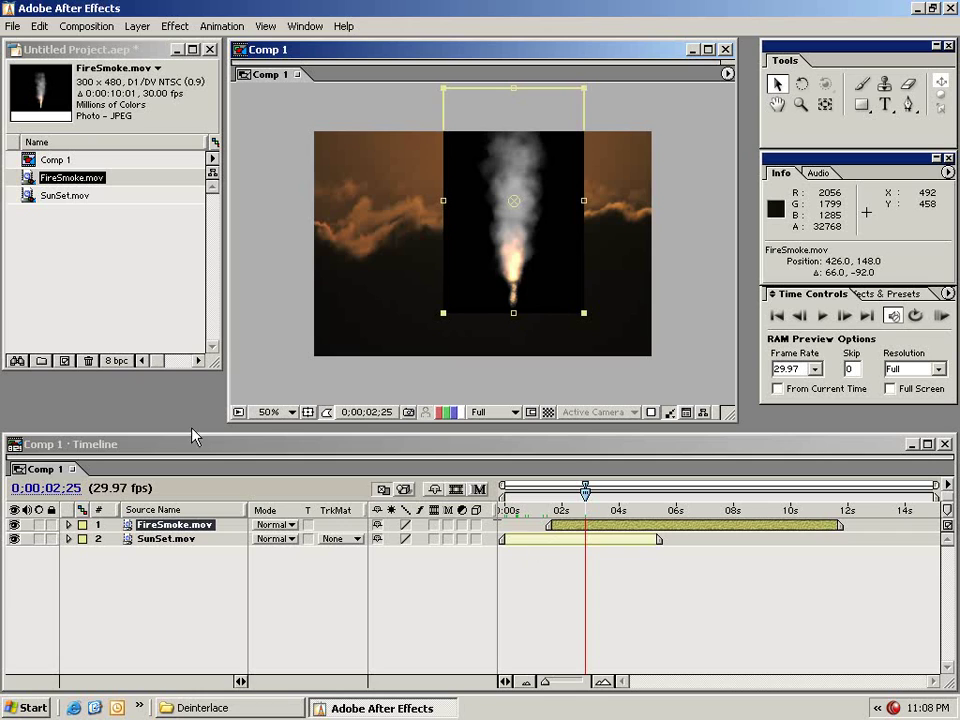
key(ctrl+z)
Step: Add a second SunSet.mov as the lowest layer and shift it to start at 0;00;00;00
drag(65, 195, 535, 566)
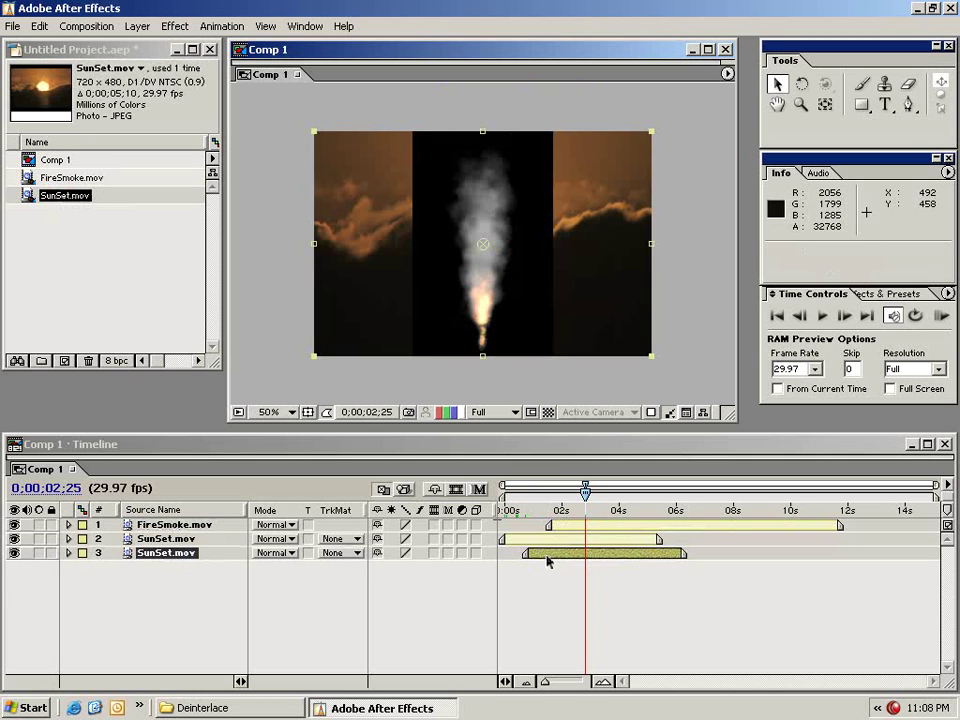
key(Home)
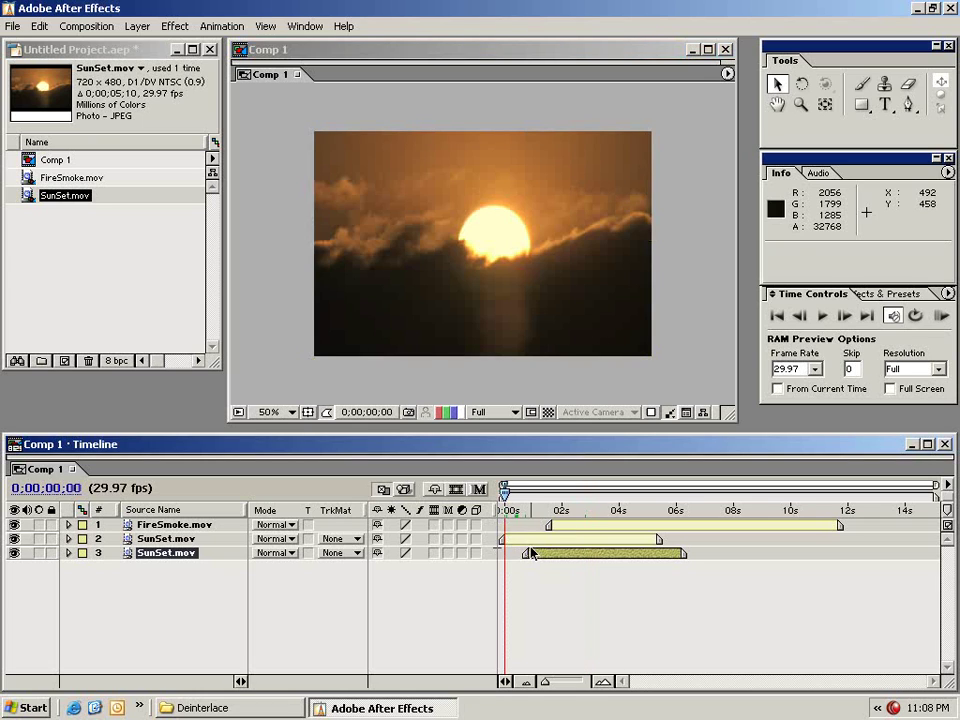
drag(542, 558, 521, 560)
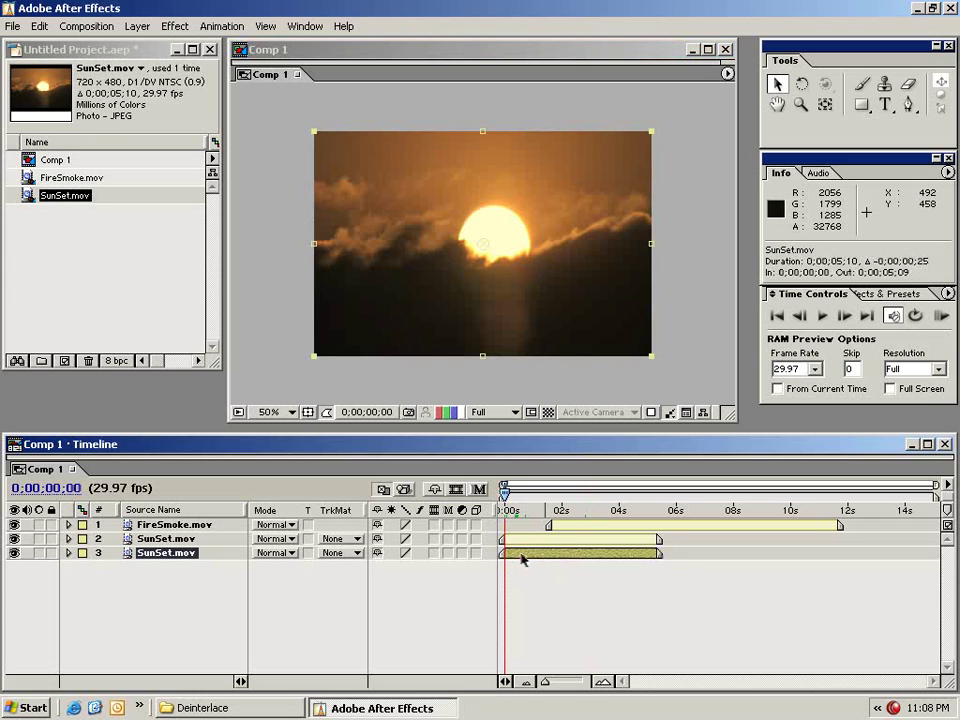
Step: Shift the FireSmoke.mov layer to the start of the composition and set the current time to 0;00;01;00
drag(564, 529, 503, 542)
key(shift+Page_Down)
key(shift+Page_Down)
key(shift+Page_Down)
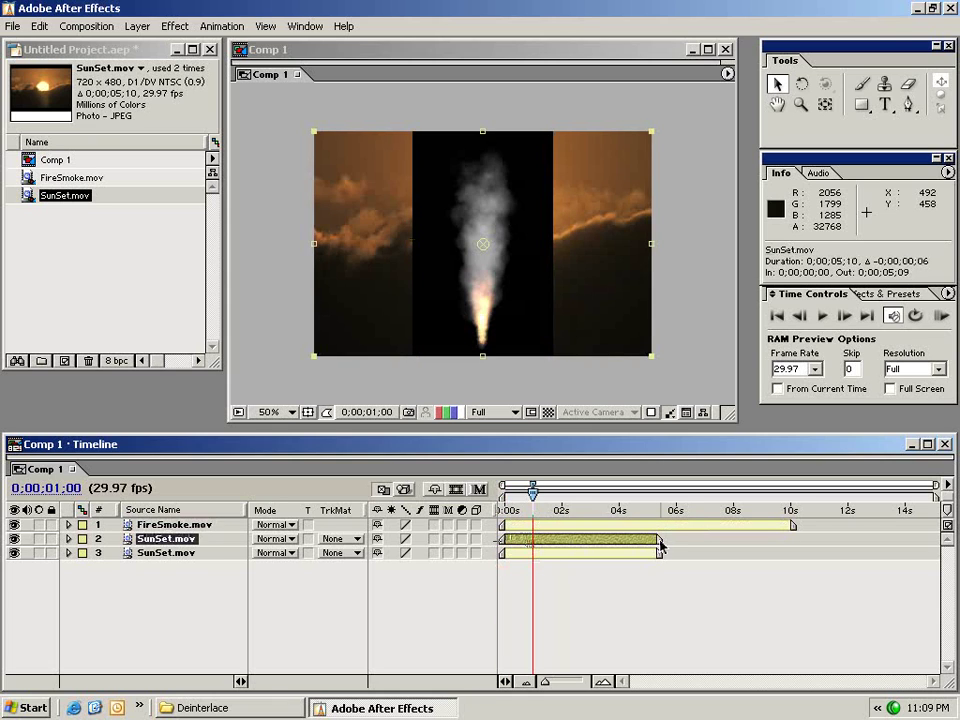
mouse_move(660, 545)
mouse_down()
mouse_move(628, 543)
mouse_move(669, 547)
mouse_up()
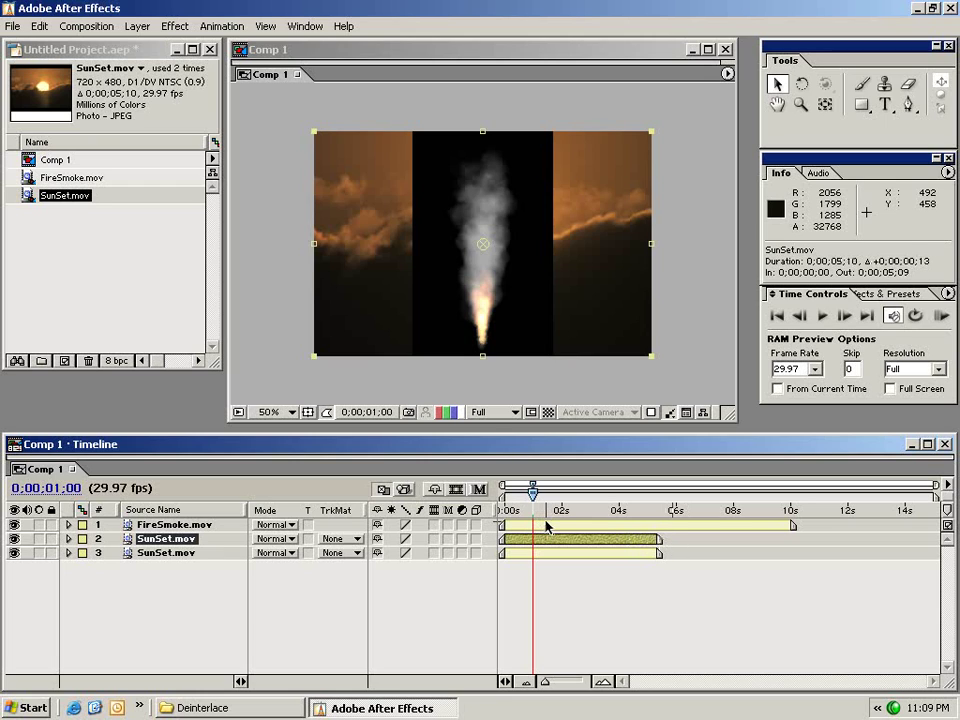
click(547, 591)
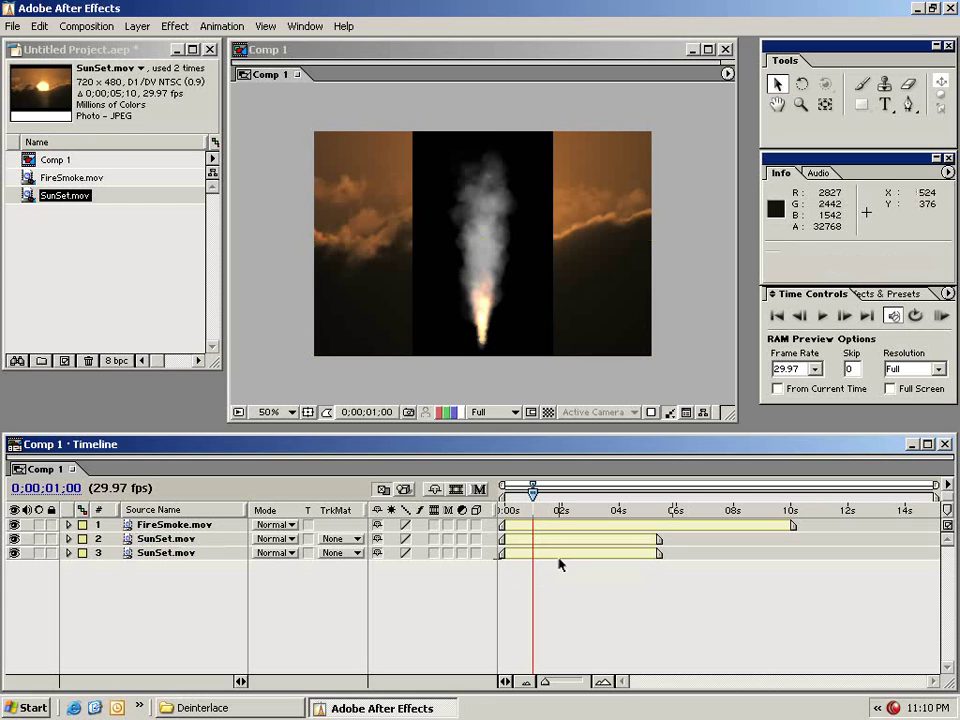
Step: Apply the Fast Blur effect to the FireSmoke.mov layer and set its Blurriness to 50
click(508, 527)
click(175, 27)
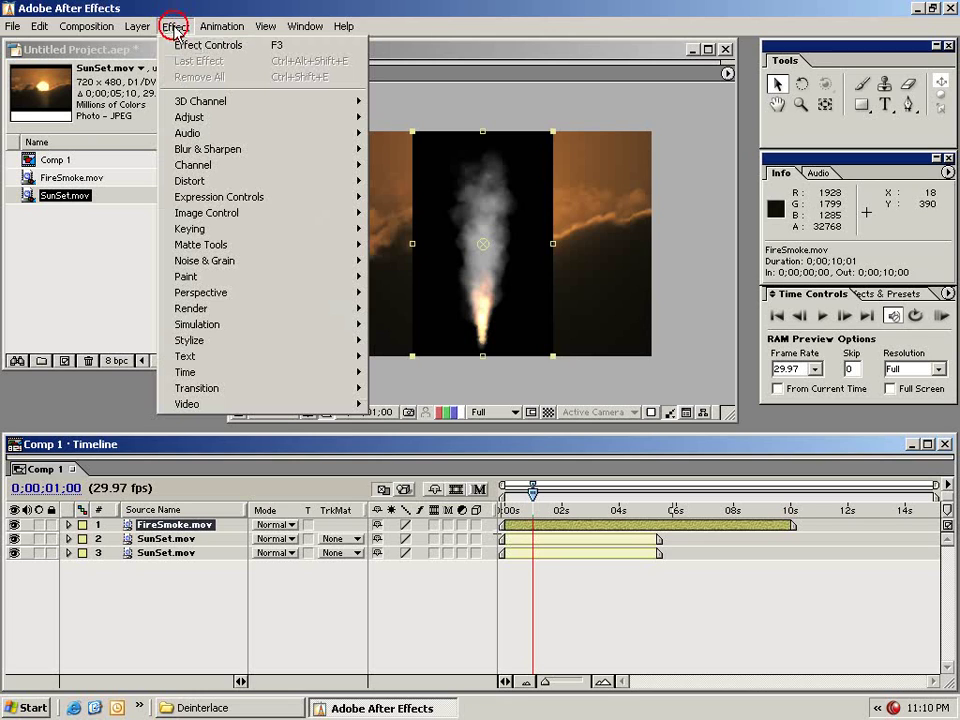
mouse_move(210, 149)
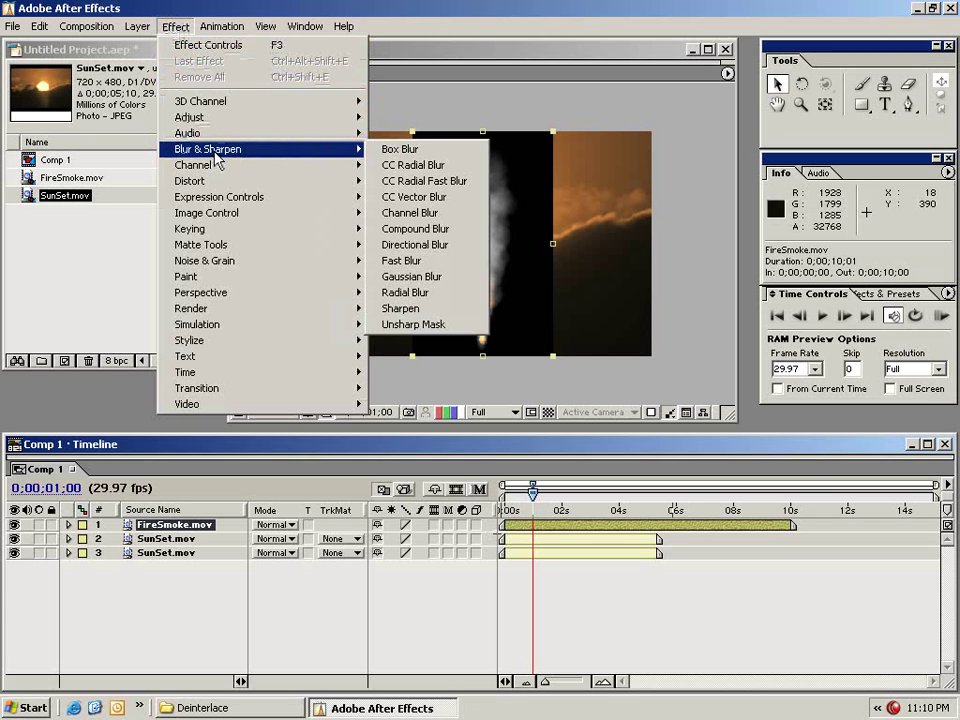
click(410, 260)
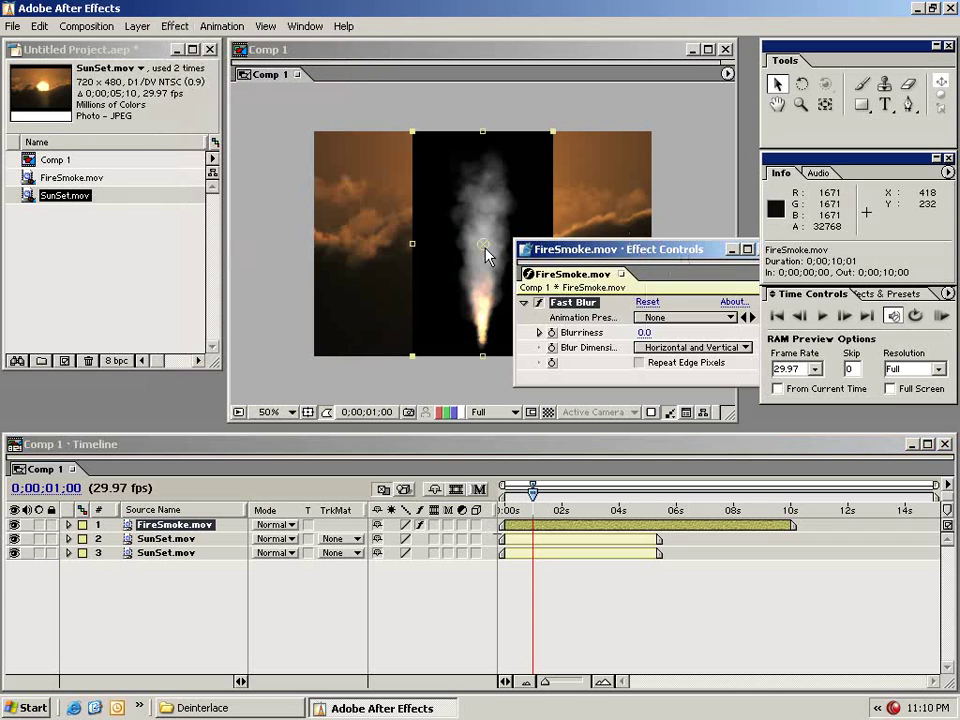
drag(484, 252, 69, 190)
drag(360, 322, 374, 543)
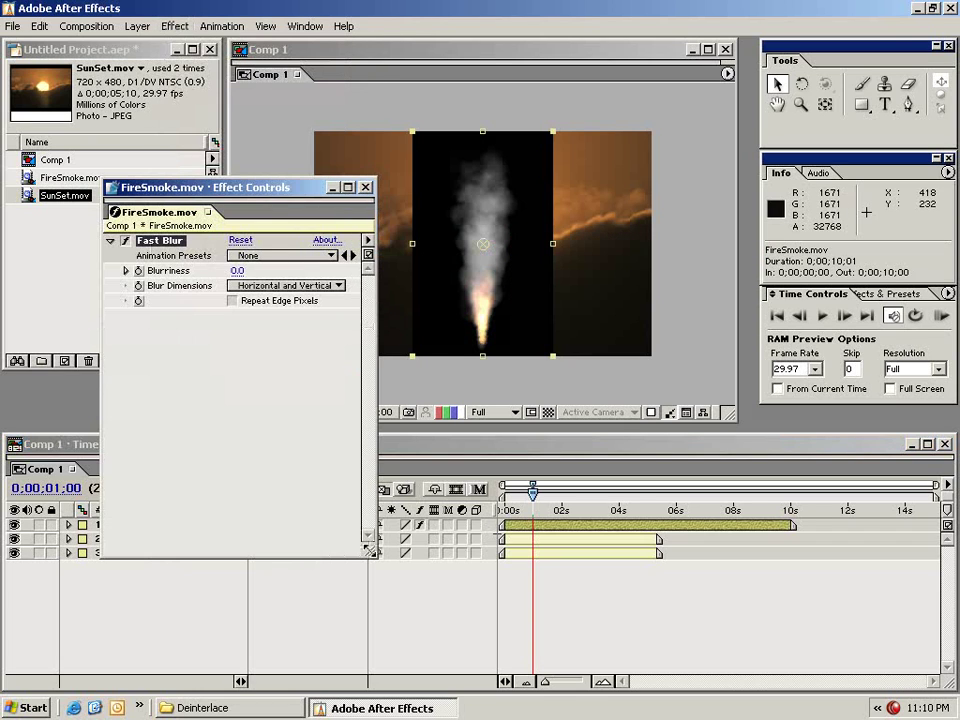
drag(216, 193, 180, 176)
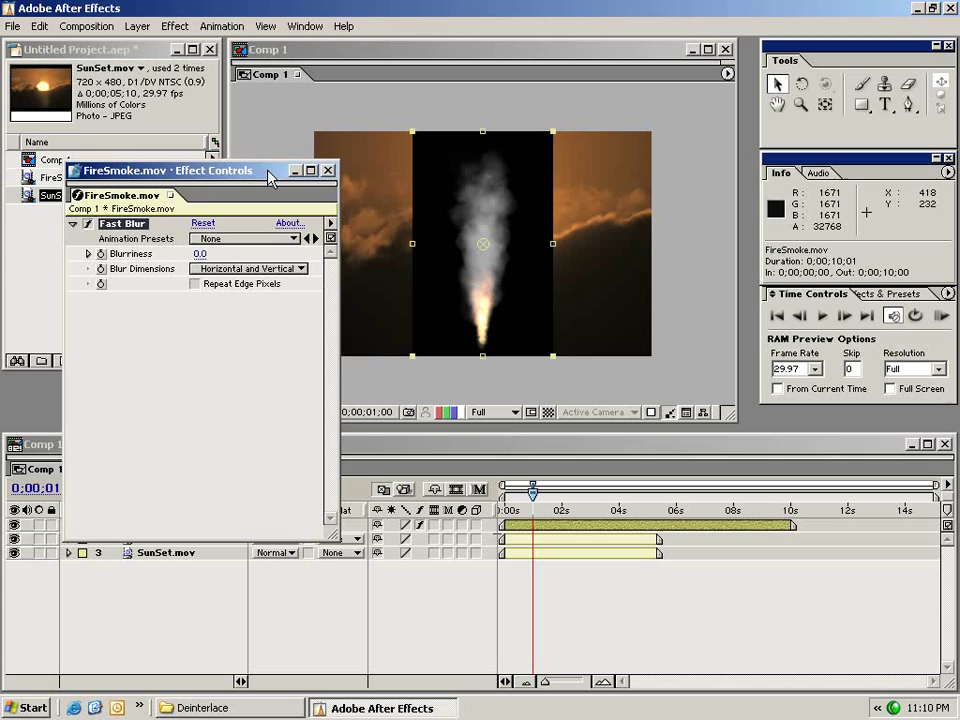
click(200, 254)
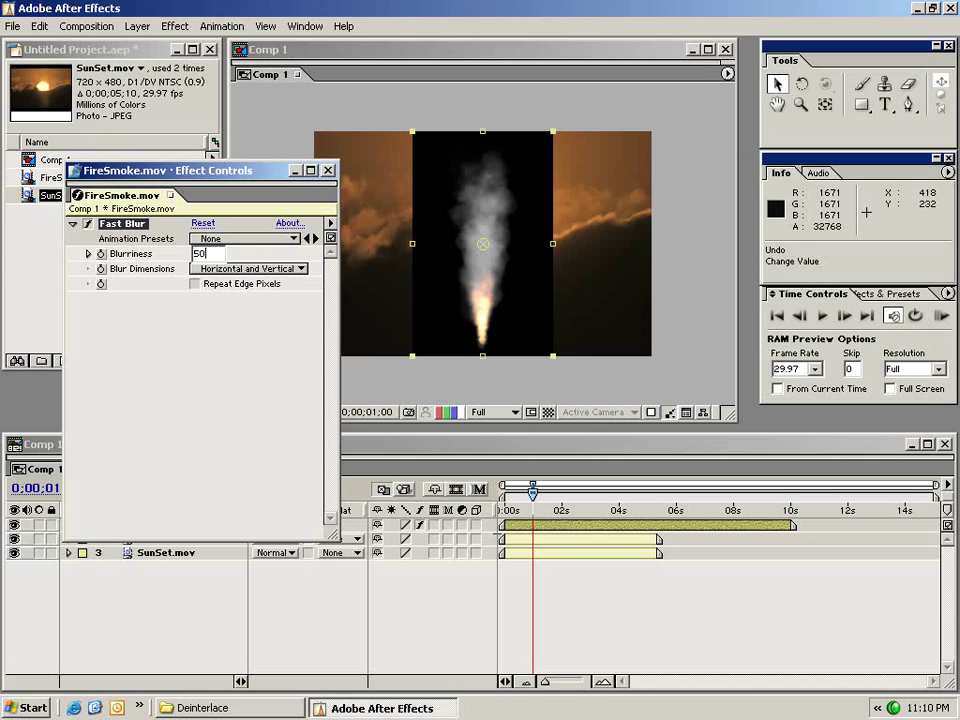
key(Return)
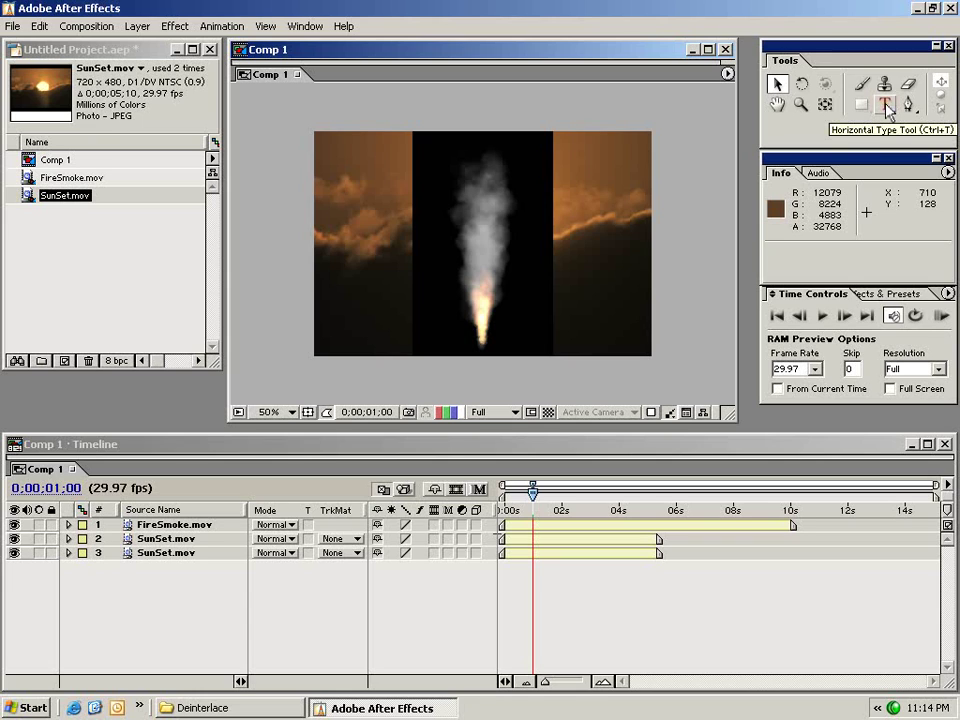
Step: Add a horizontal text layer reading "test" in the upper-left part of the composition frame
click(885, 106)
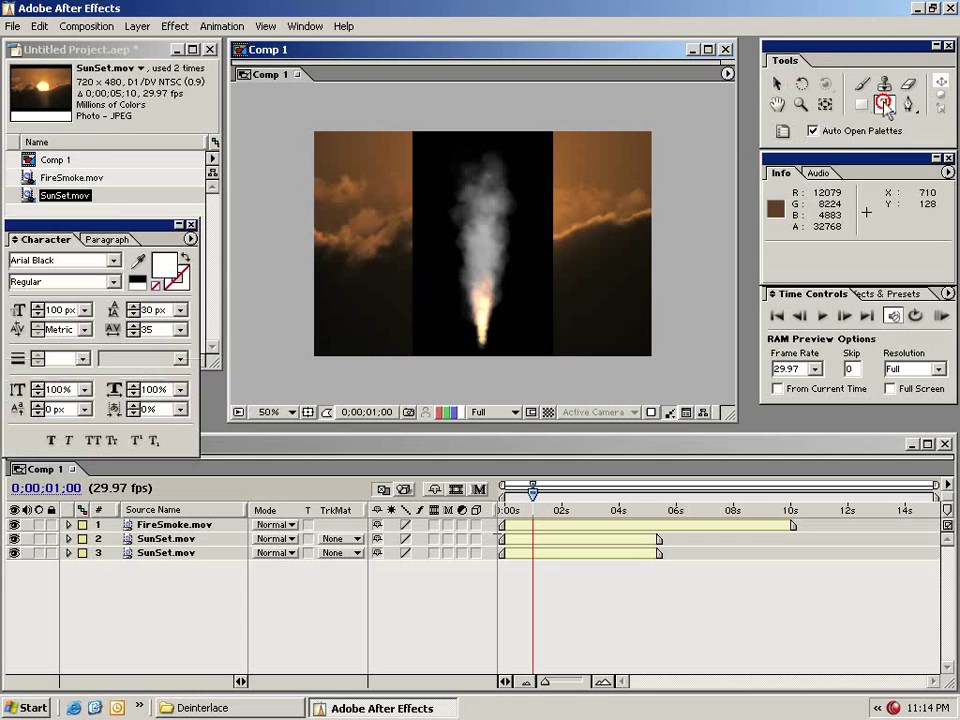
click(370, 200)
text(test)
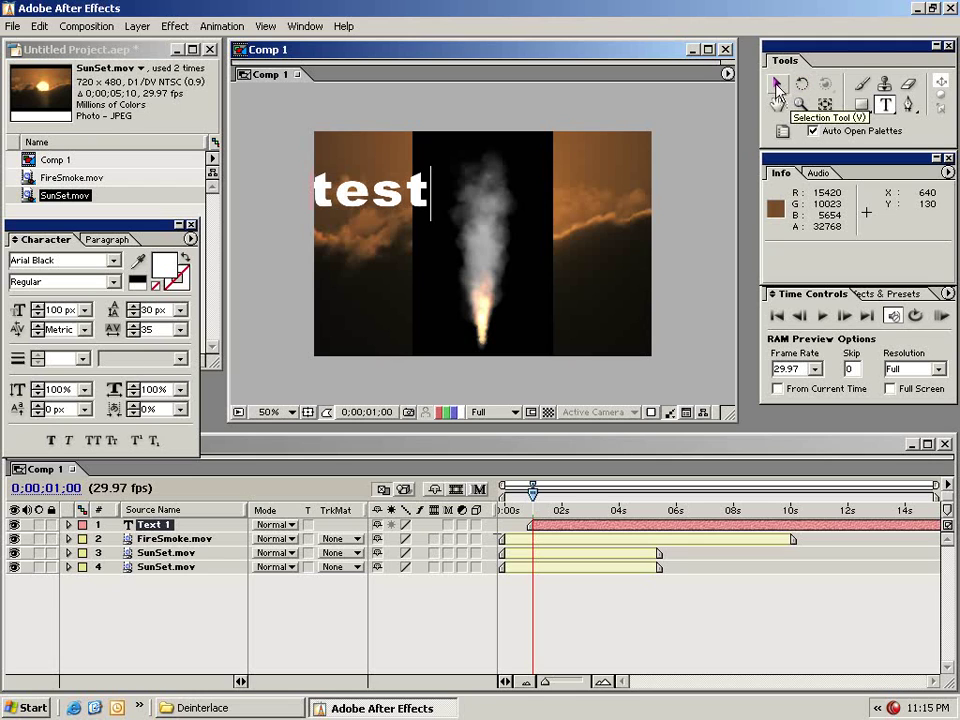
Step: Move the "test" text toward the middle of the frame and scale it up to about 150%
click(778, 88)
drag(372, 197, 468, 264)
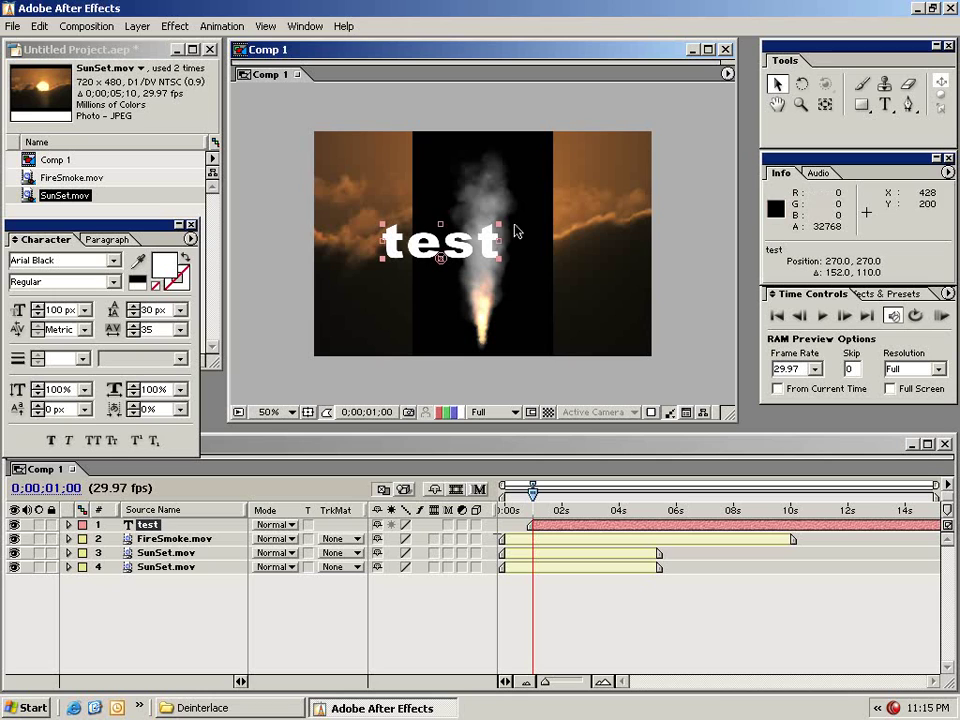
drag(503, 232, 528, 191)
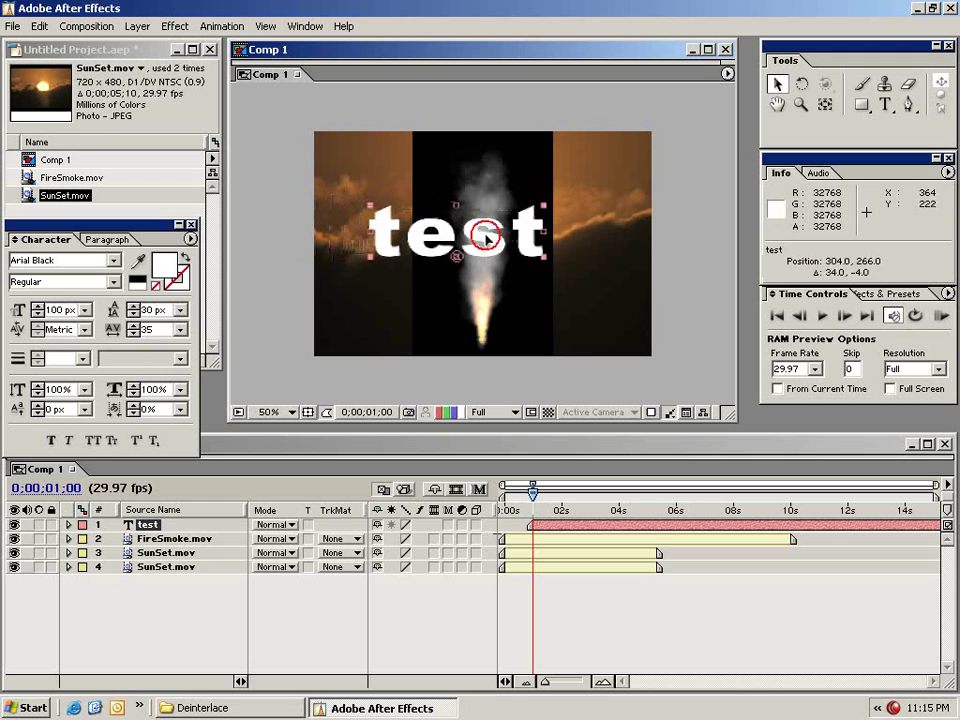
Step: Try enlarging the "test" text to about 446%, undo that scaling, and move the text to about 338, 282
key(period)
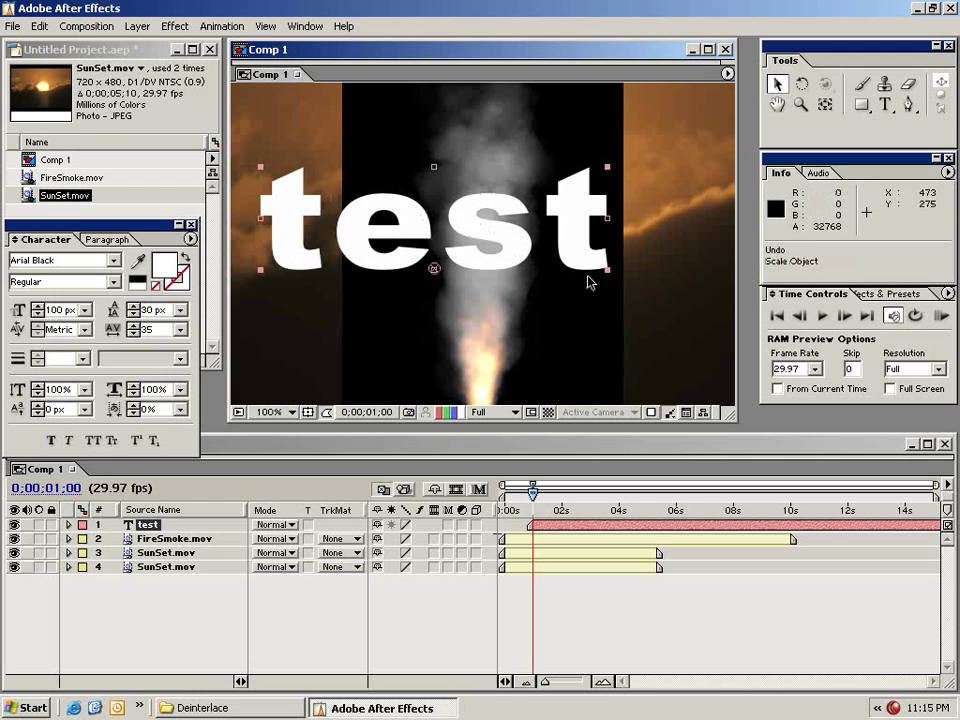
drag(608, 275, 910, 417)
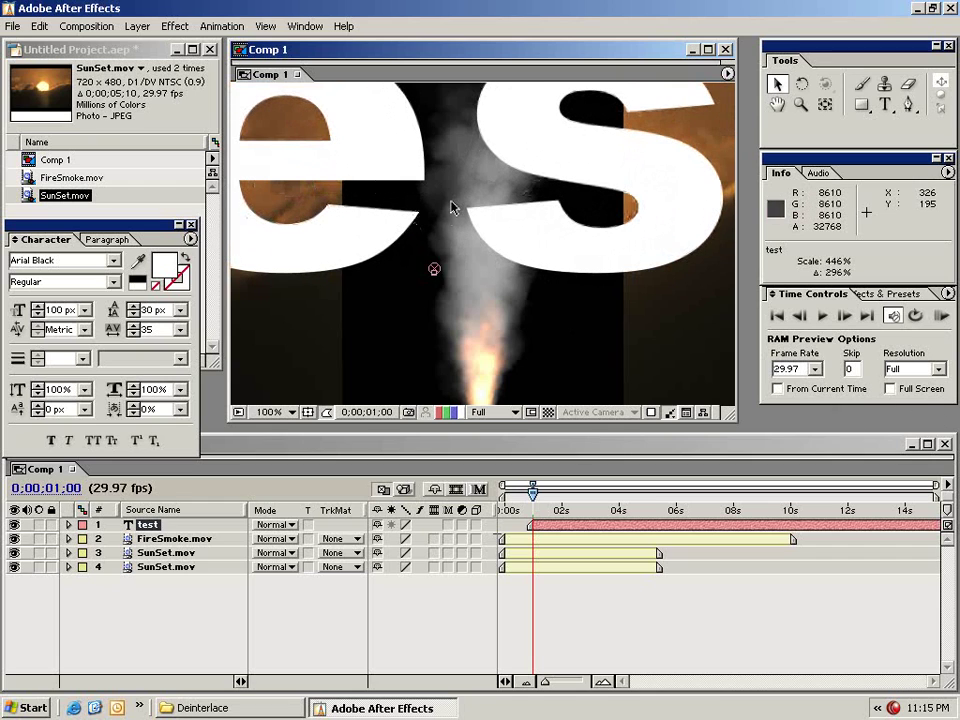
key(comma)
key(ctrl+z)
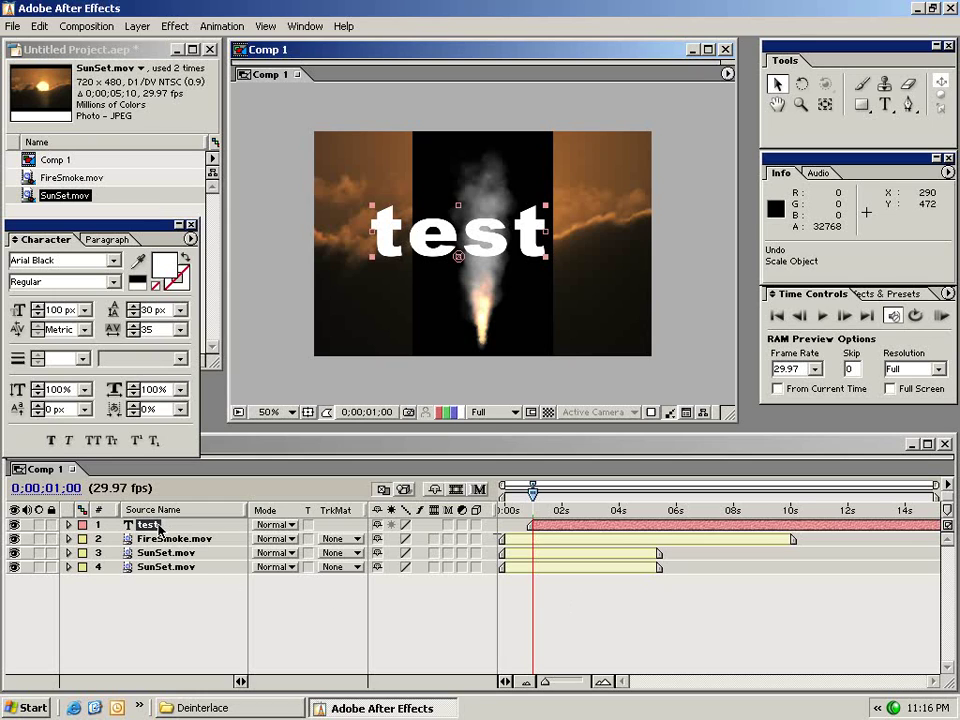
drag(426, 248, 441, 256)
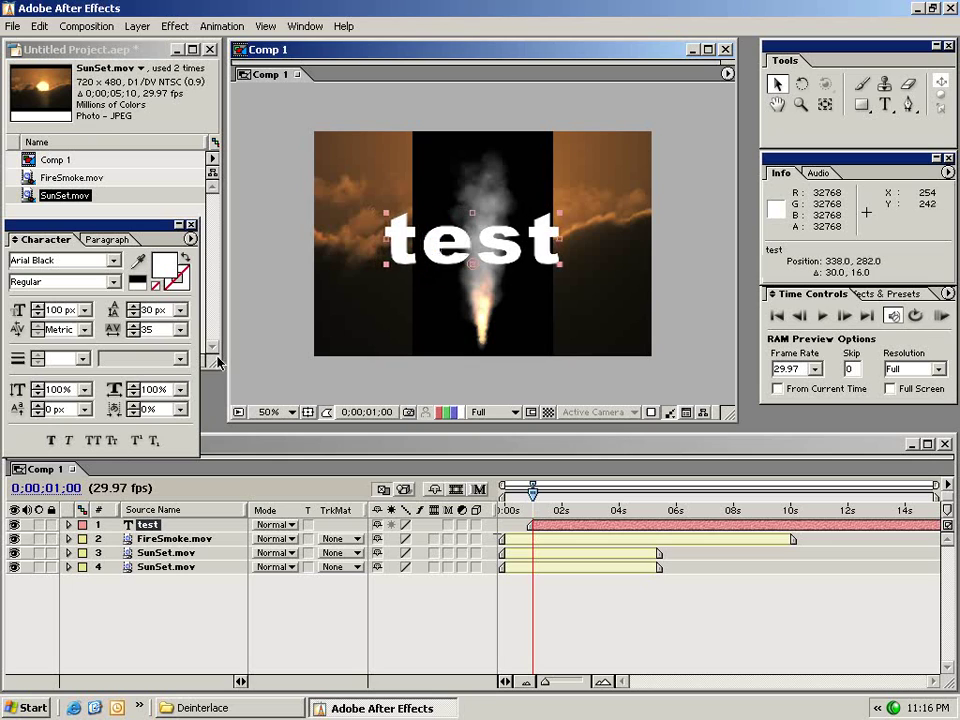
Step: Reveal the text layer's Transform properties, try out different Scale and Rotation values, and reset the transform
click(69, 525)
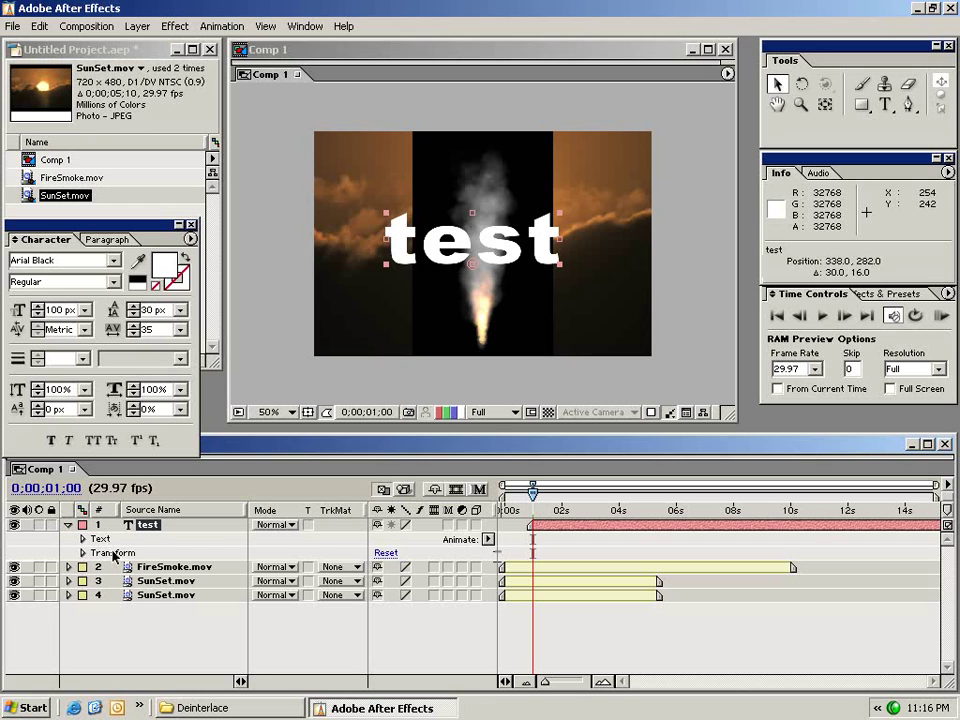
click(82, 553)
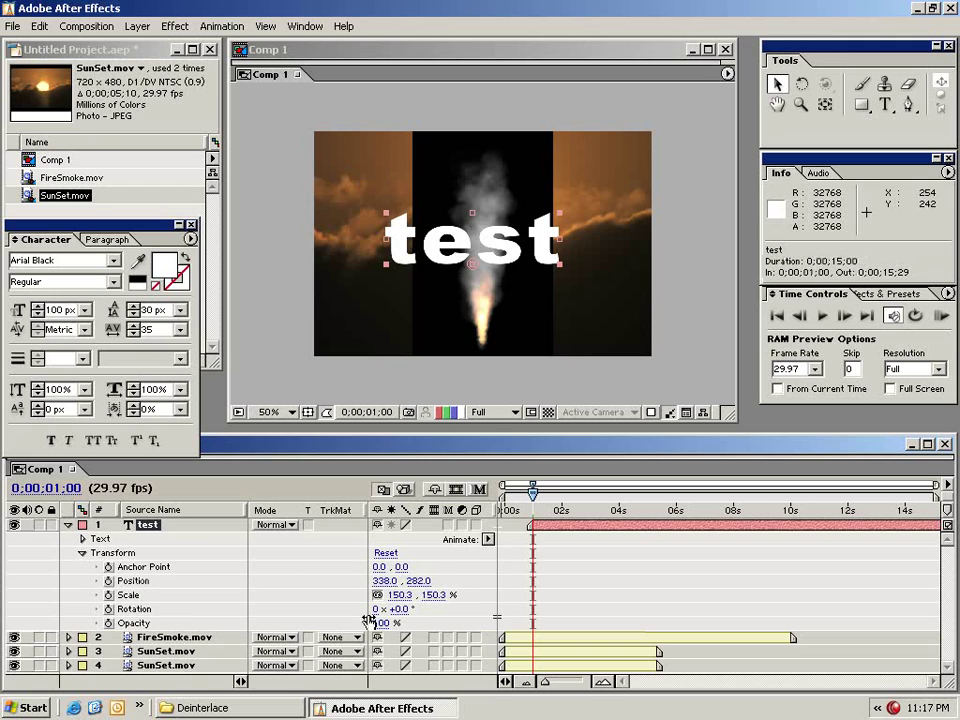
drag(429, 596, 463, 594)
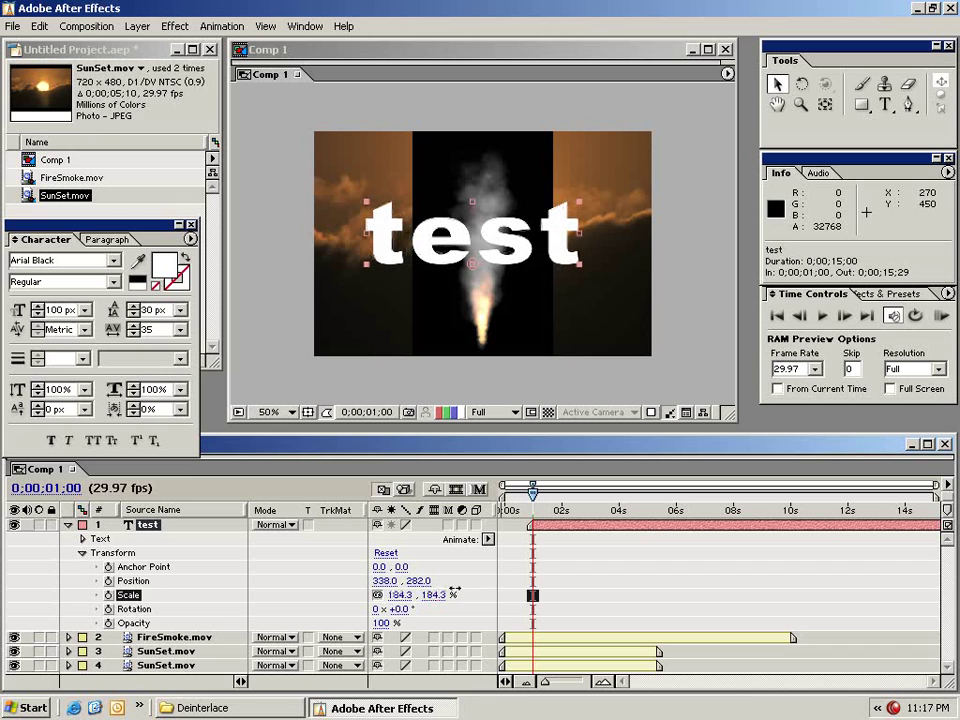
drag(404, 612, 354, 557)
drag(412, 595, 485, 580)
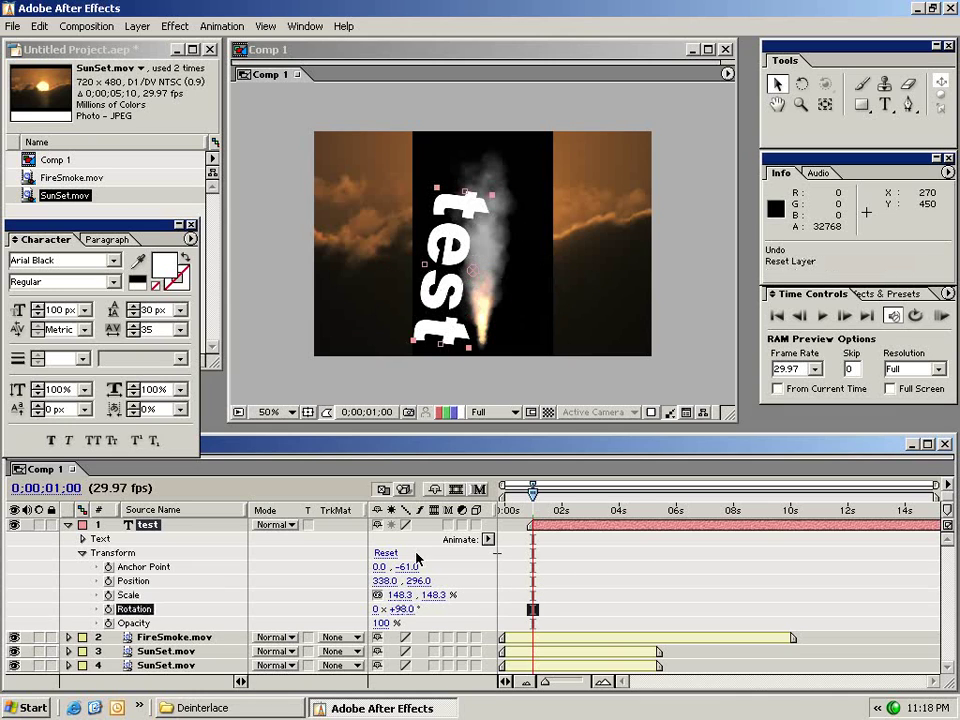
click(386, 553)
click(549, 557)
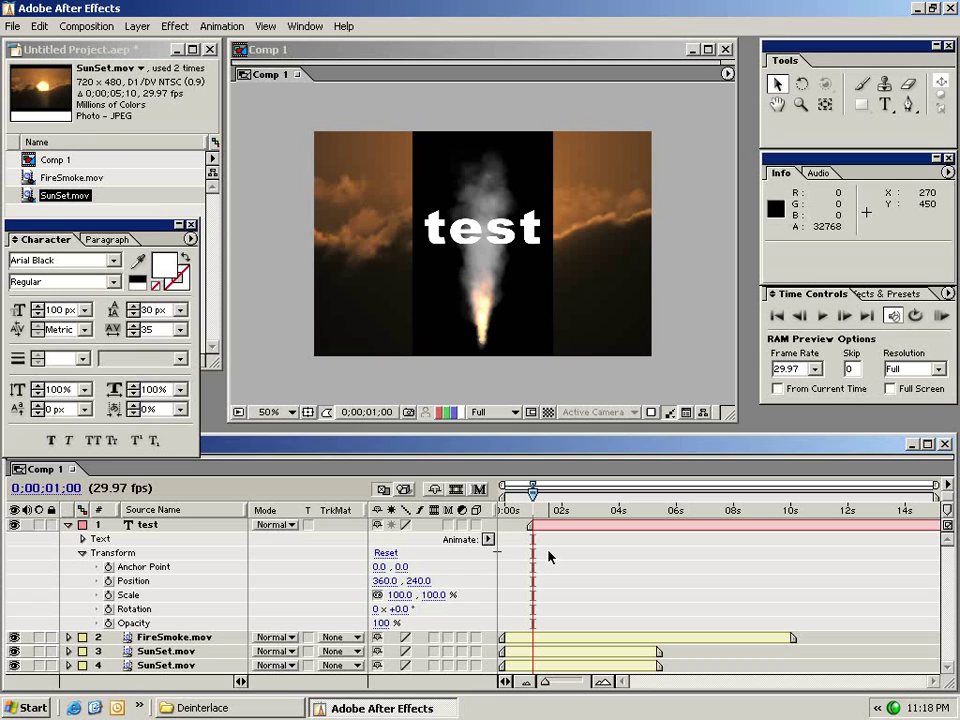
Step: Move the "test" text just outside the left edge of the composition frame, to about -128, 260
click(527, 240)
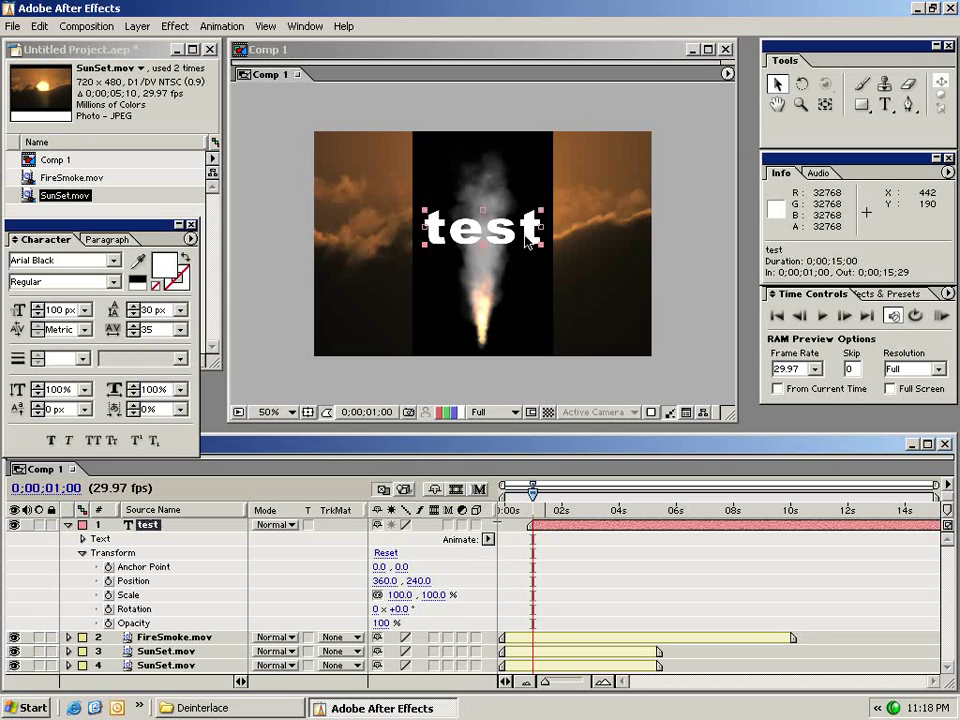
drag(527, 240, 308, 249)
click(551, 535)
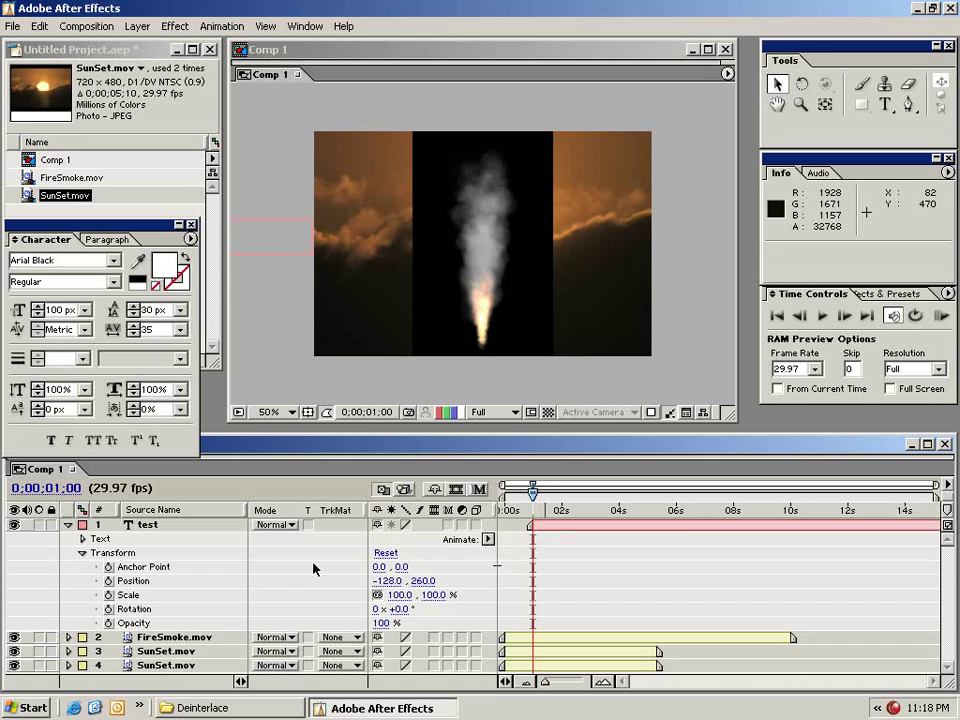
Step: Keyframe the text's Position at 0;00;01;00 and, at 0;00;02;19, past the frame's right edge at about 884, 256
click(110, 585)
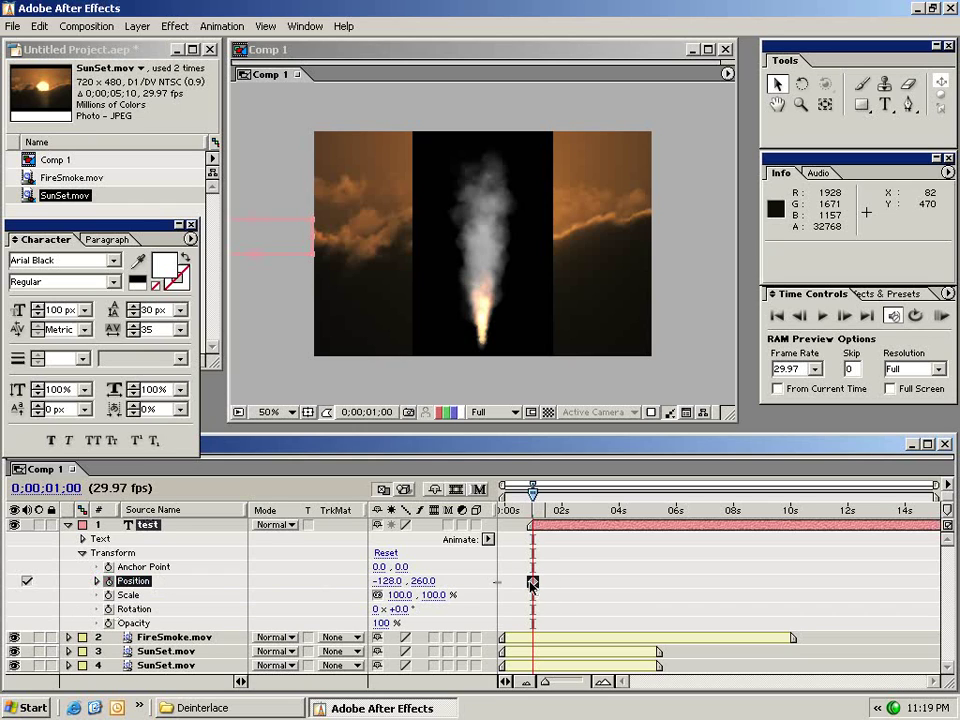
drag(532, 496, 580, 496)
drag(241, 243, 716, 240)
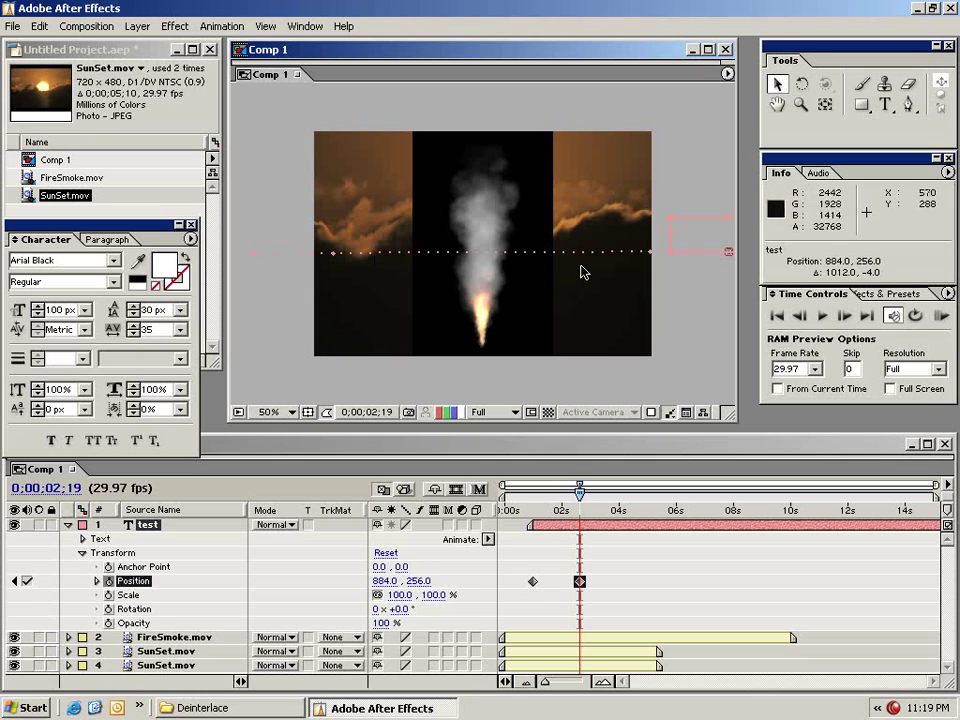
Step: Enable motion blur for the text layer and the composition, checking the moving text at 0;00;01;22 and 0;00;01;17
drag(580, 497, 555, 503)
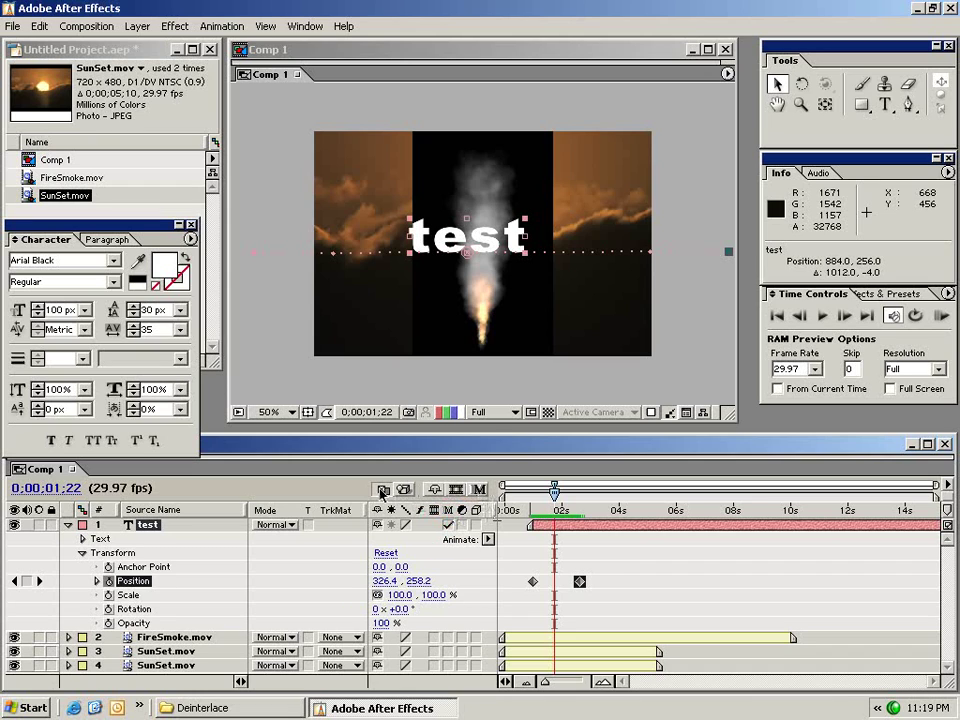
click(480, 489)
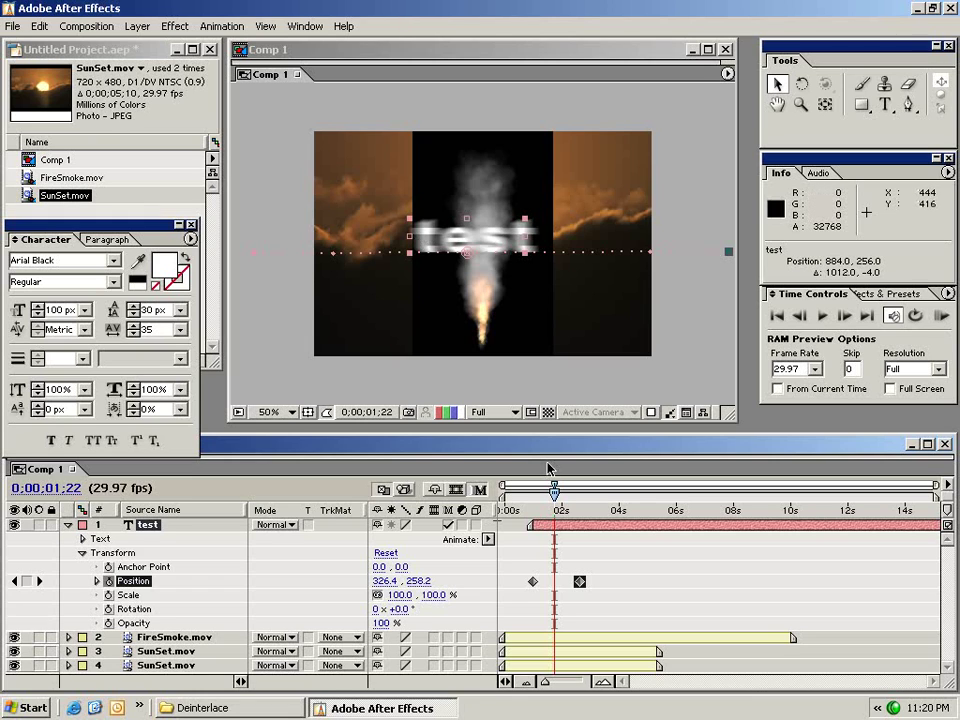
mouse_move(553, 502)
mouse_down()
mouse_move(542, 502)
mouse_move(580, 502)
mouse_move(549, 503)
mouse_up()
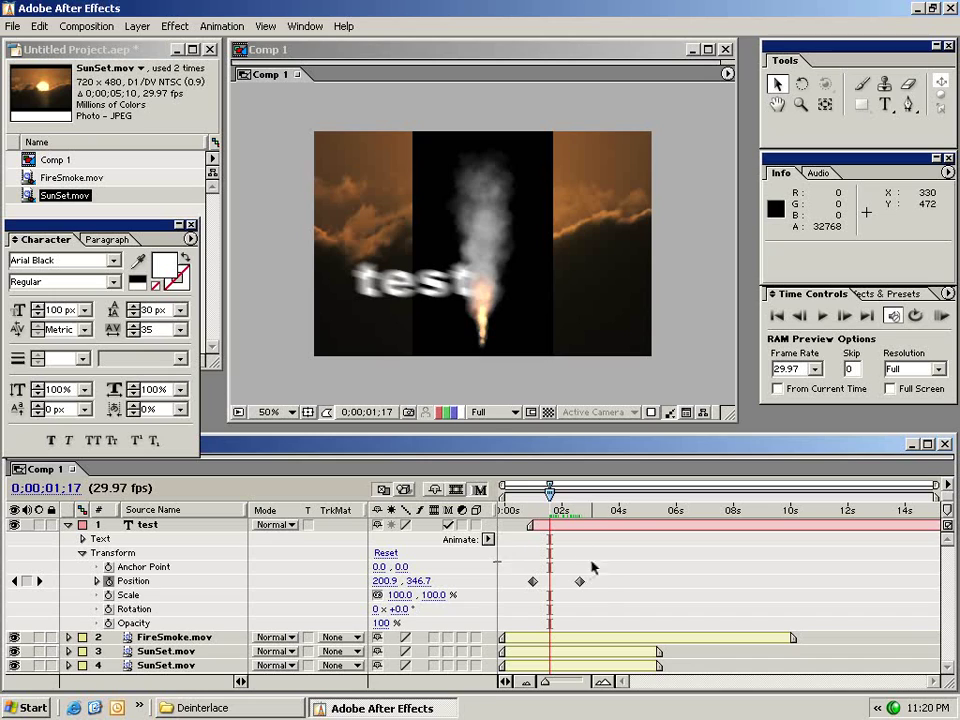
Step: Delete both Position keyframes of the "test" layer and reset its transform
click(627, 558)
drag(539, 592, 513, 604)
key(Delete)
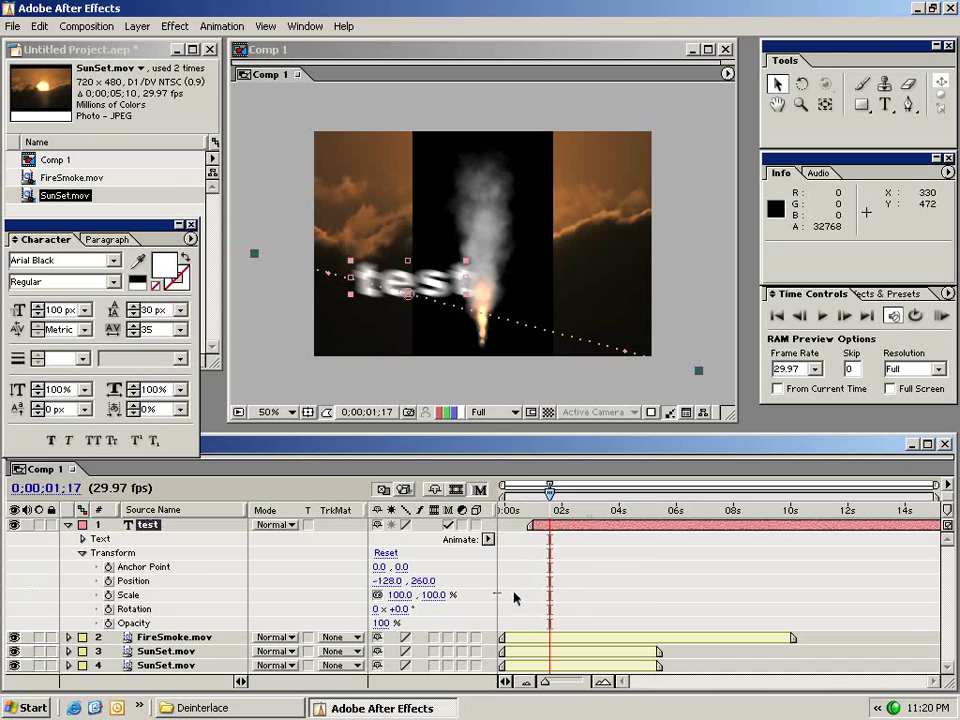
click(383, 554)
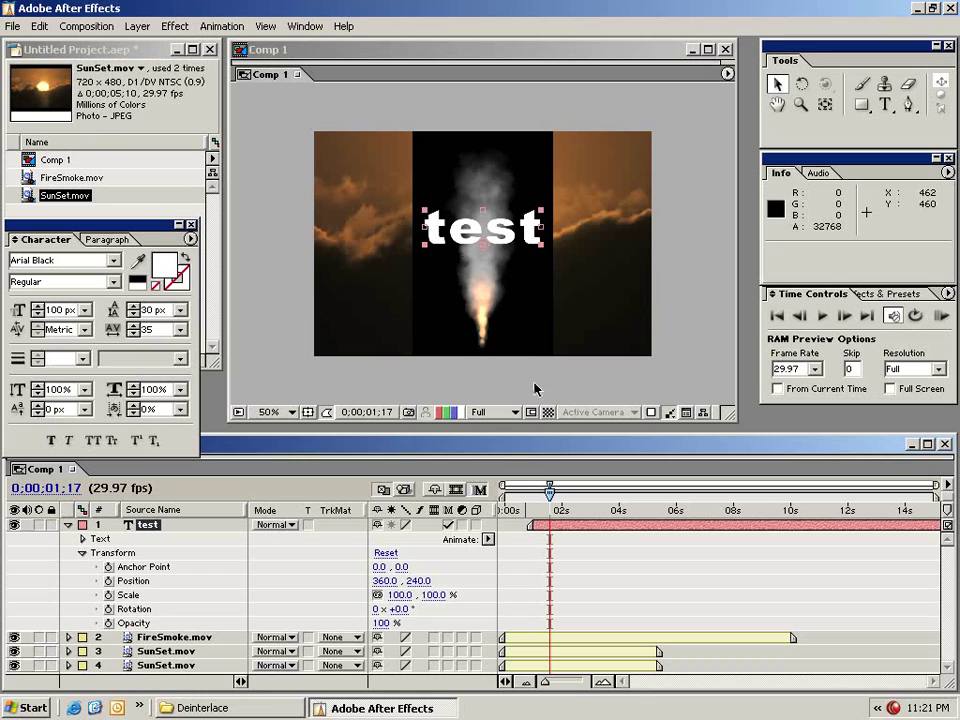
Step: Add an Opacity keyframe of 0% to the "test" layer at 0;00;01;01
click(536, 517)
key(Page_Up)
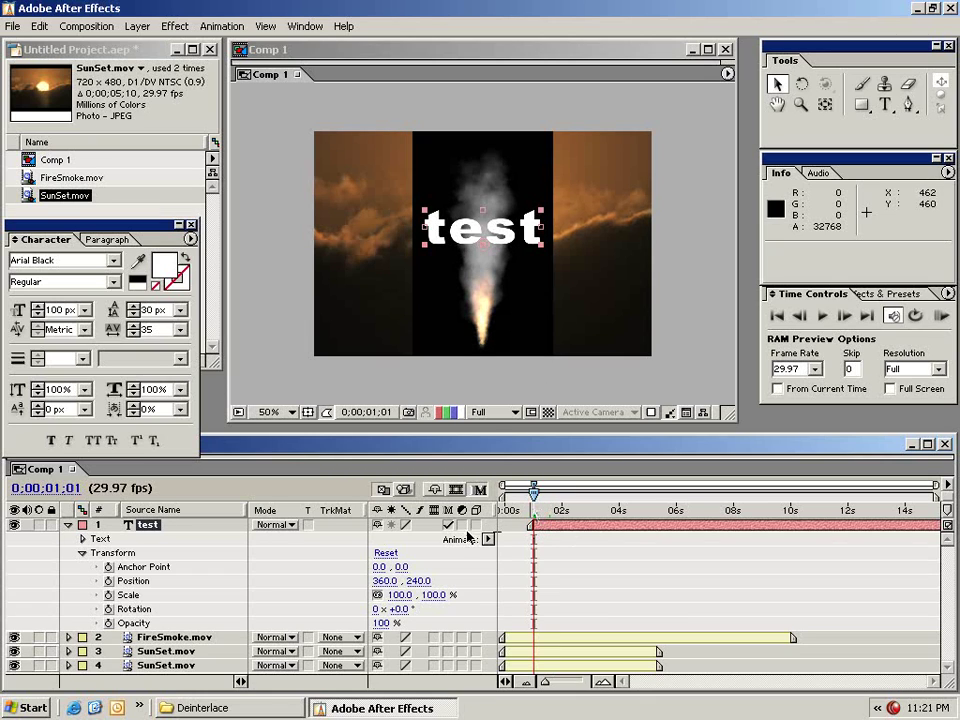
click(109, 623)
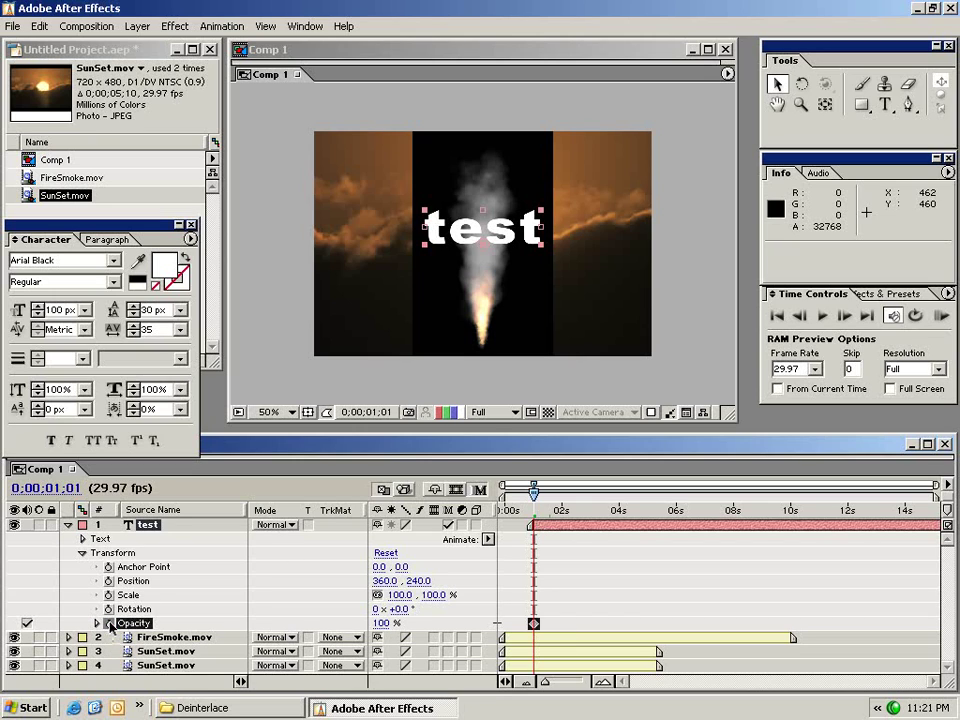
click(381, 623)
text(0)
key(Return)
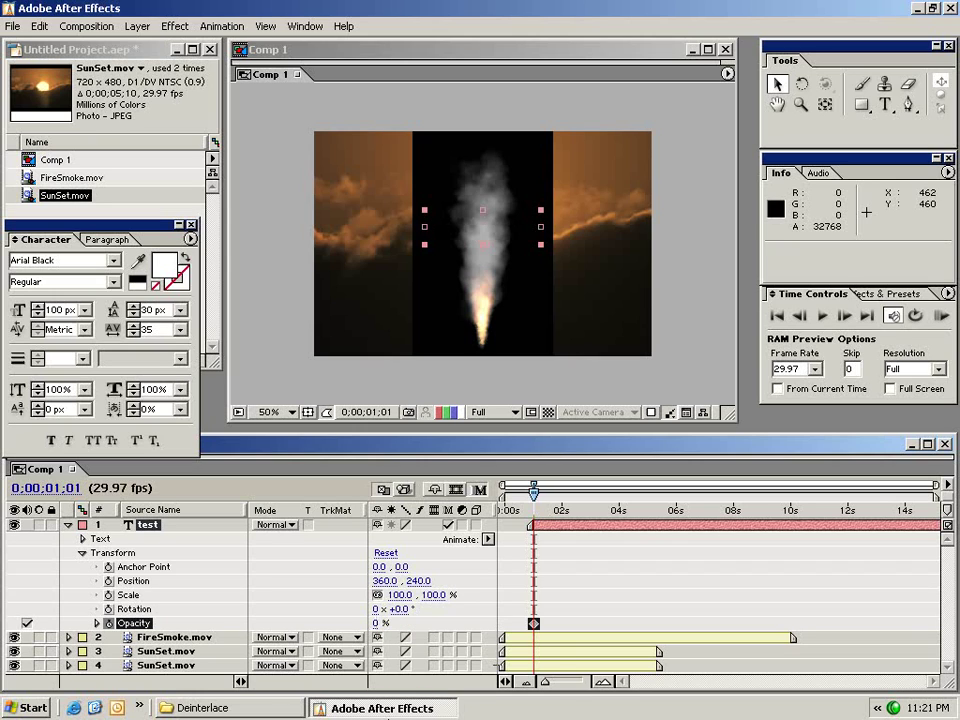
Step: Set the "test" layer's Opacity to 100% at 0;00;02;03 and scrub through the fade-in
drag(538, 516, 564, 512)
drag(381, 623, 540, 615)
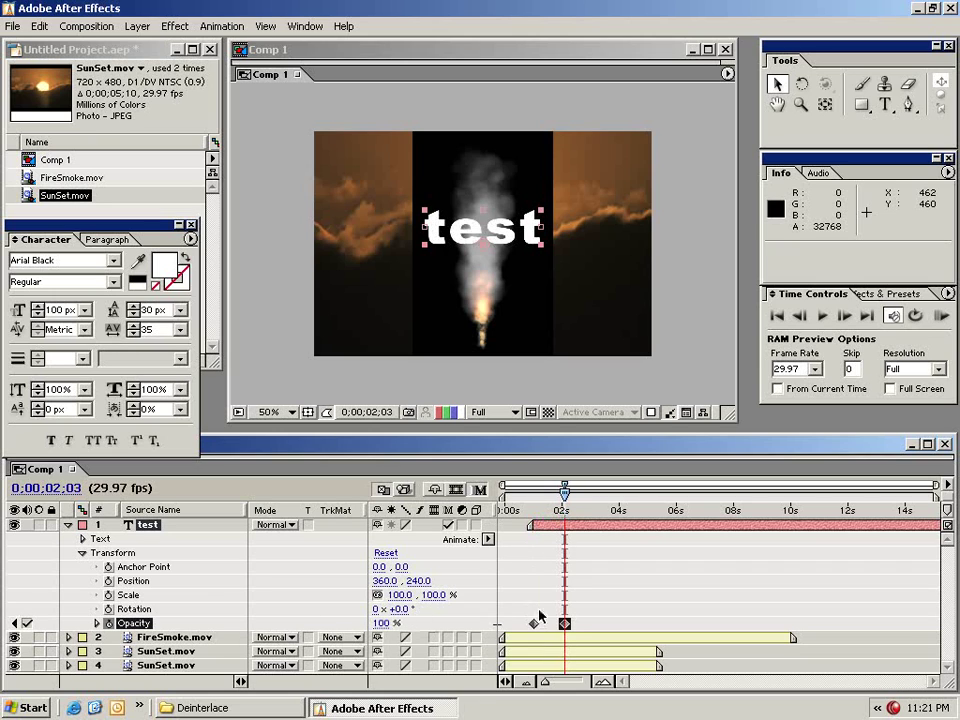
click(575, 556)
drag(525, 513, 580, 511)
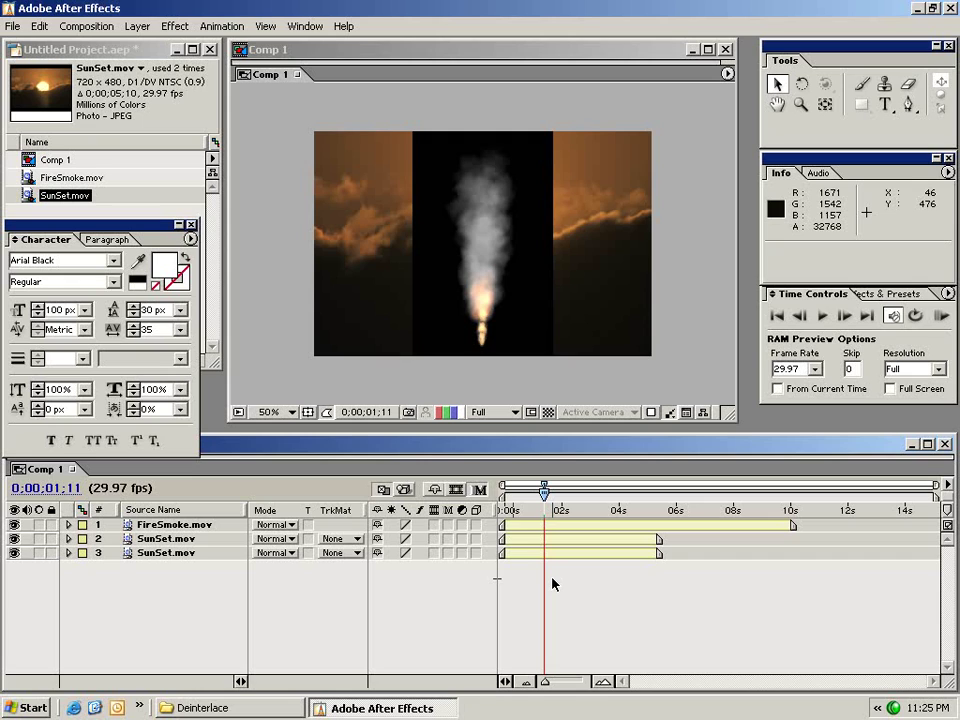
Step: Move the FireSmoke.mov layer out of the frame past its right edge and select the upper SunSet.mov layer
click(468, 309)
drag(455, 297, 697, 295)
click(168, 539)
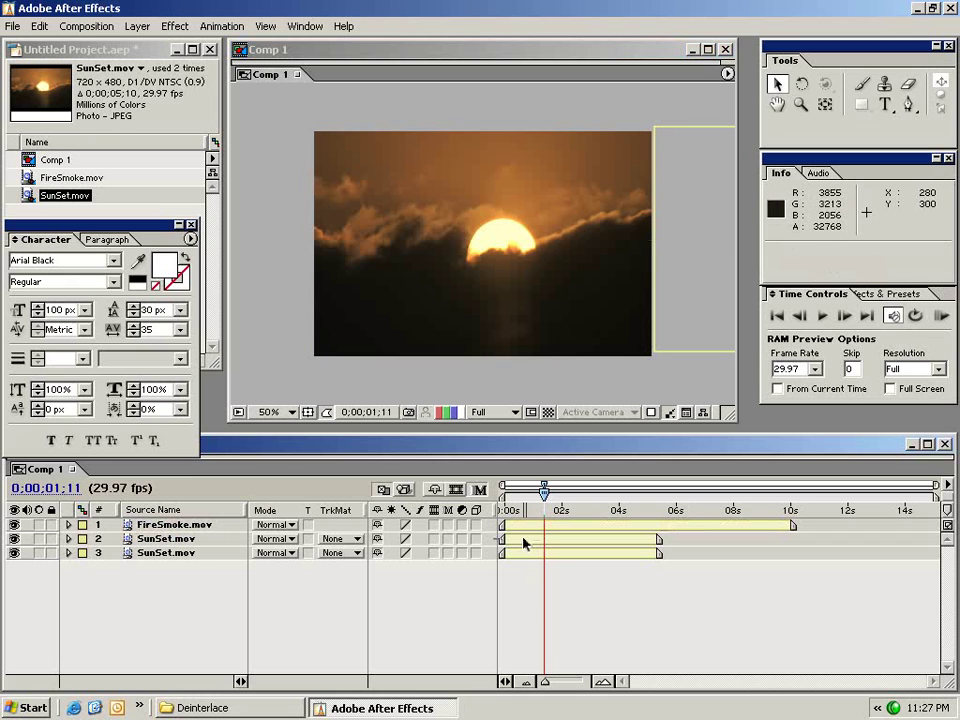
Step: Time-stretch the upper SunSet.mov layer to a factor of 50% and scrub through the sped-up clip
click(345, 350)
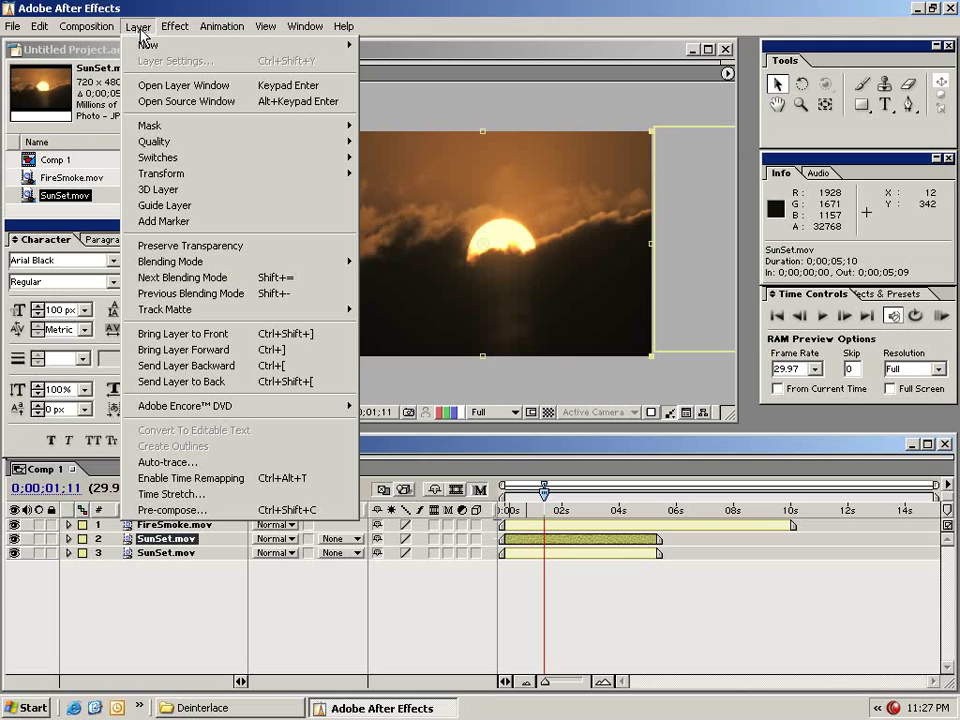
click(268, 494)
click(289, 462)
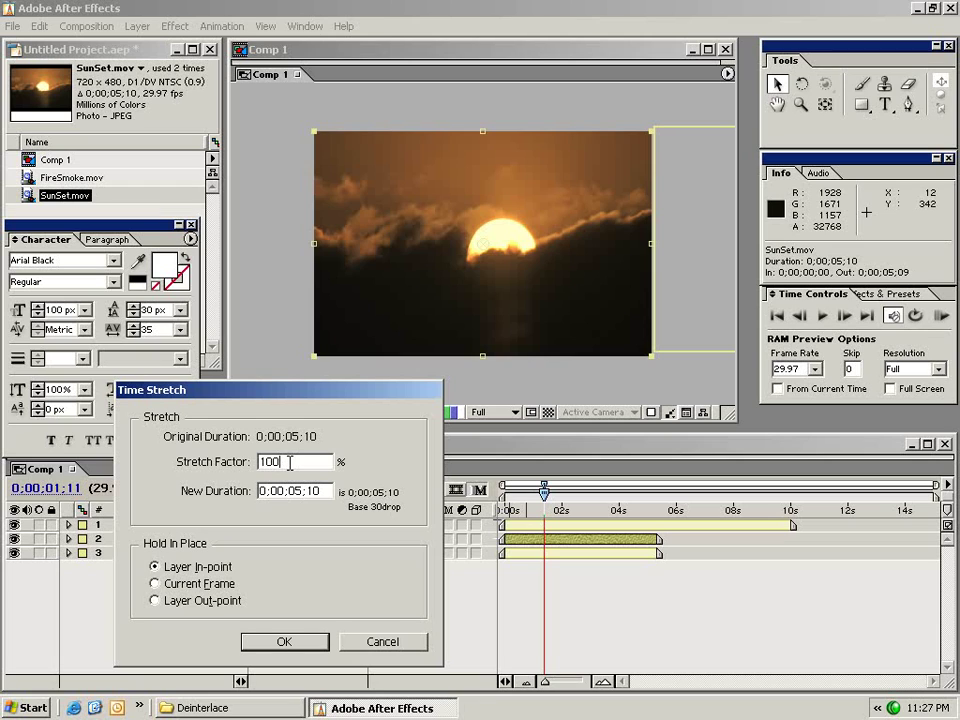
drag(303, 462, 262, 462)
text(50)
click(285, 641)
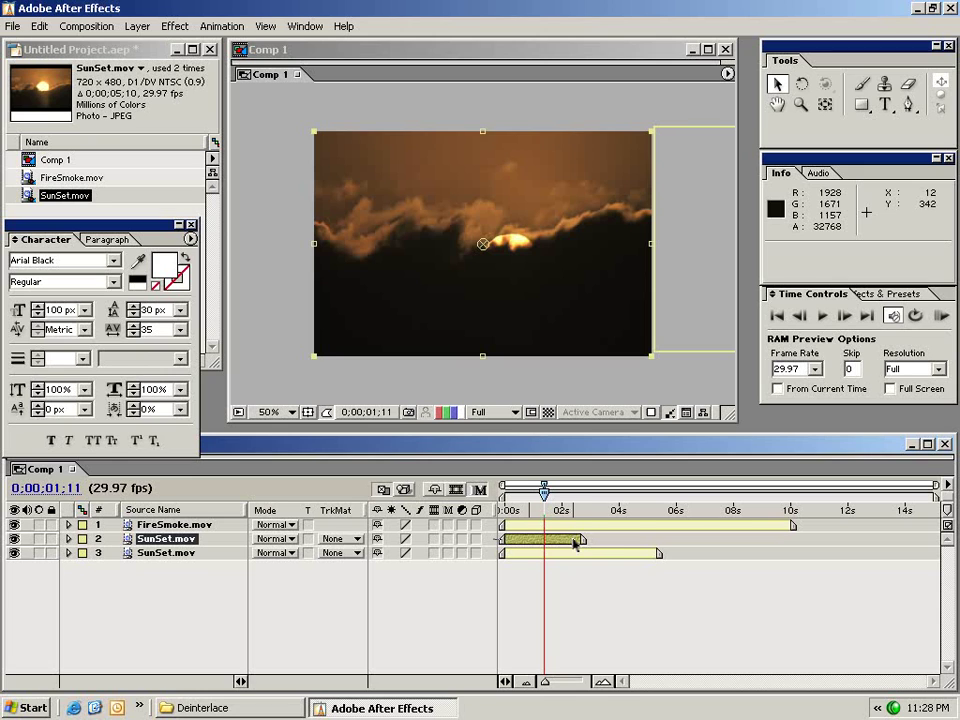
drag(550, 510, 527, 510)
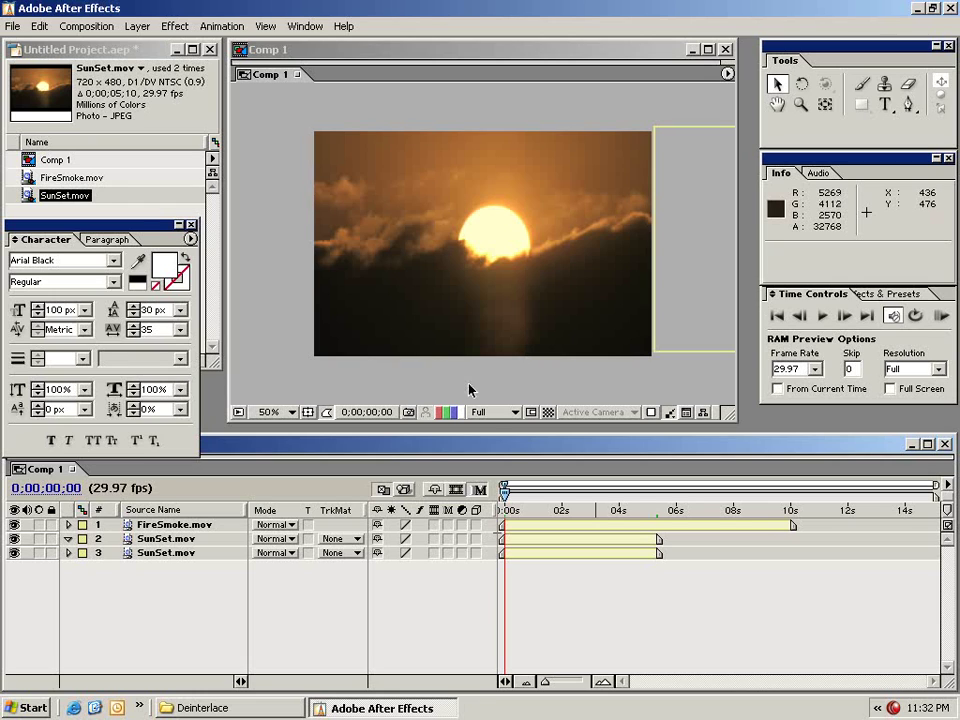
Step: Delete the lower SunSet.mov layer and the FireSmoke.mov layer from Comp 1
click(160, 553)
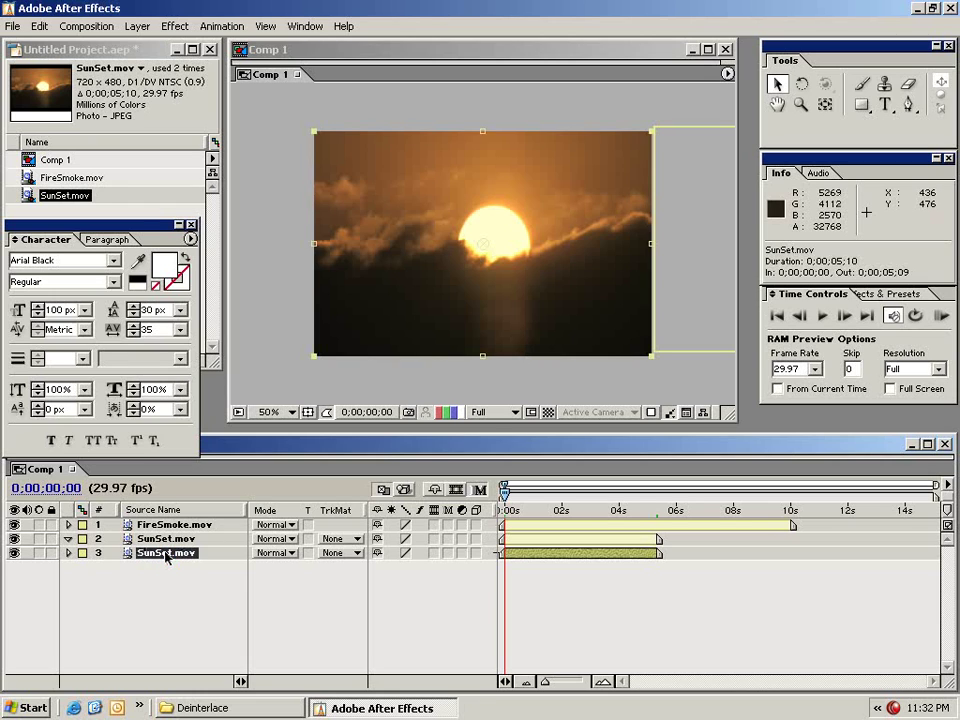
key(Delete)
click(172, 525)
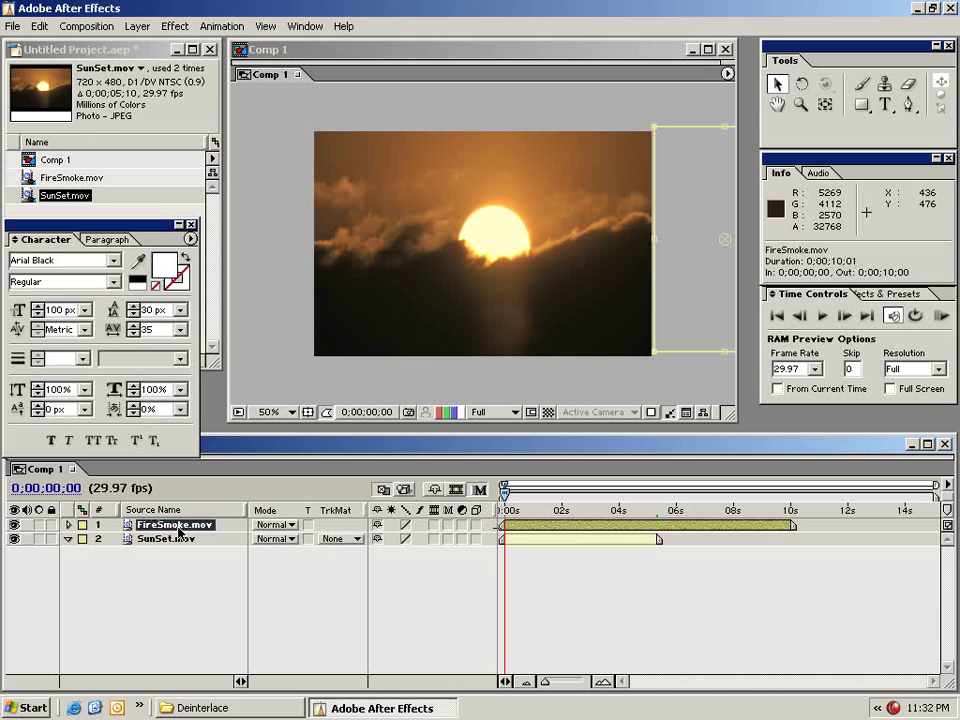
key(Delete)
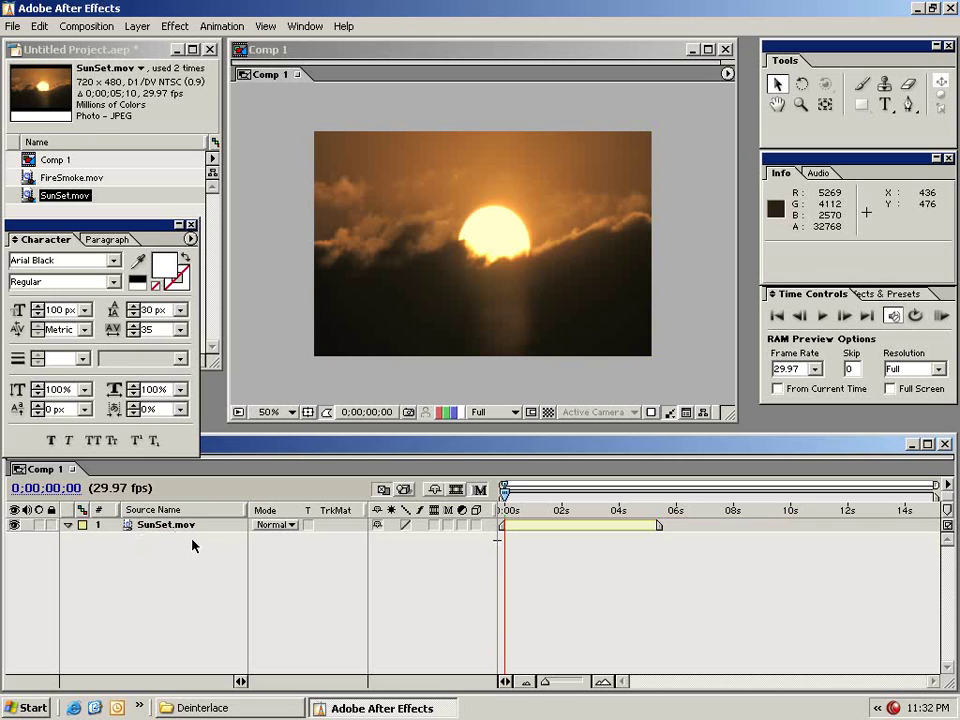
Step: Draw a rectangular mask on the SunSet.mov layer from about 36, 40 to 506, 328 px, around the sun and upper-left clouds
drag(524, 513, 504, 513)
click(537, 530)
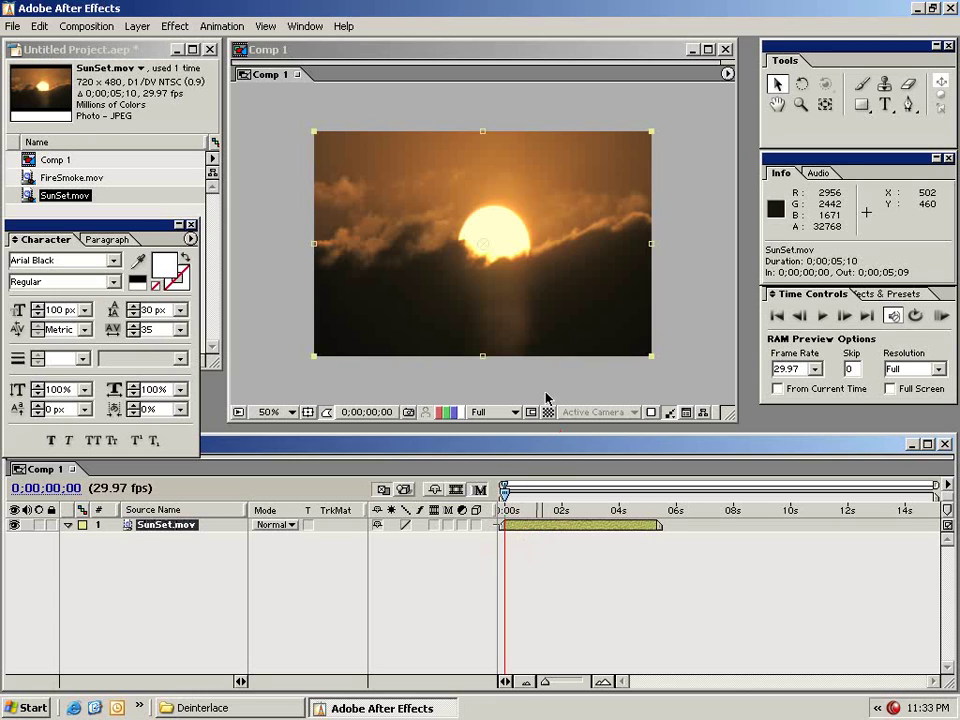
click(862, 106)
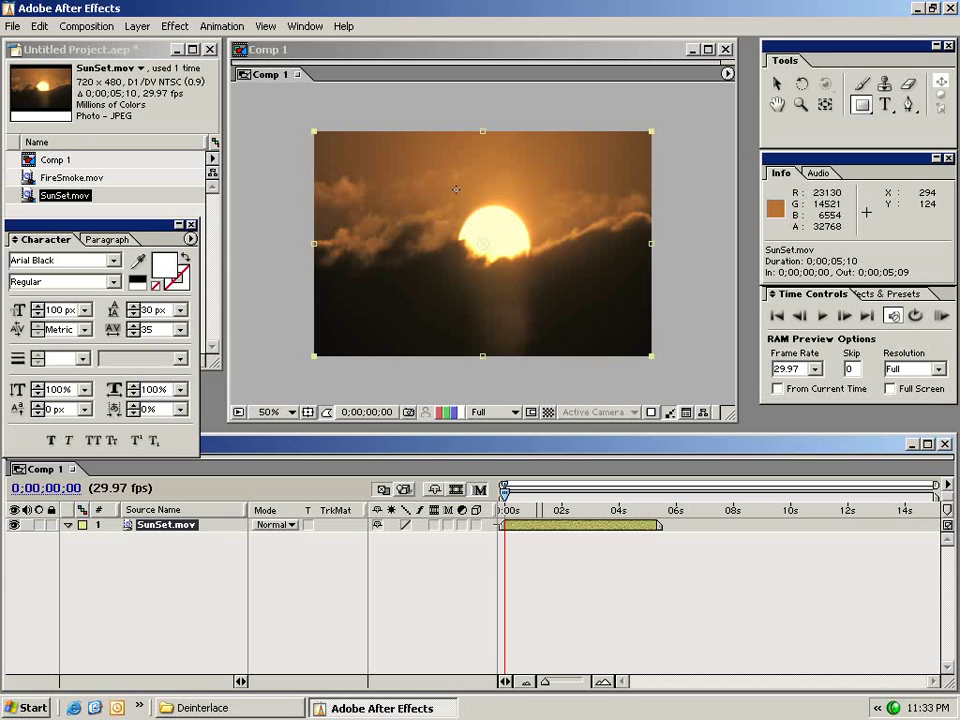
drag(333, 150, 553, 288)
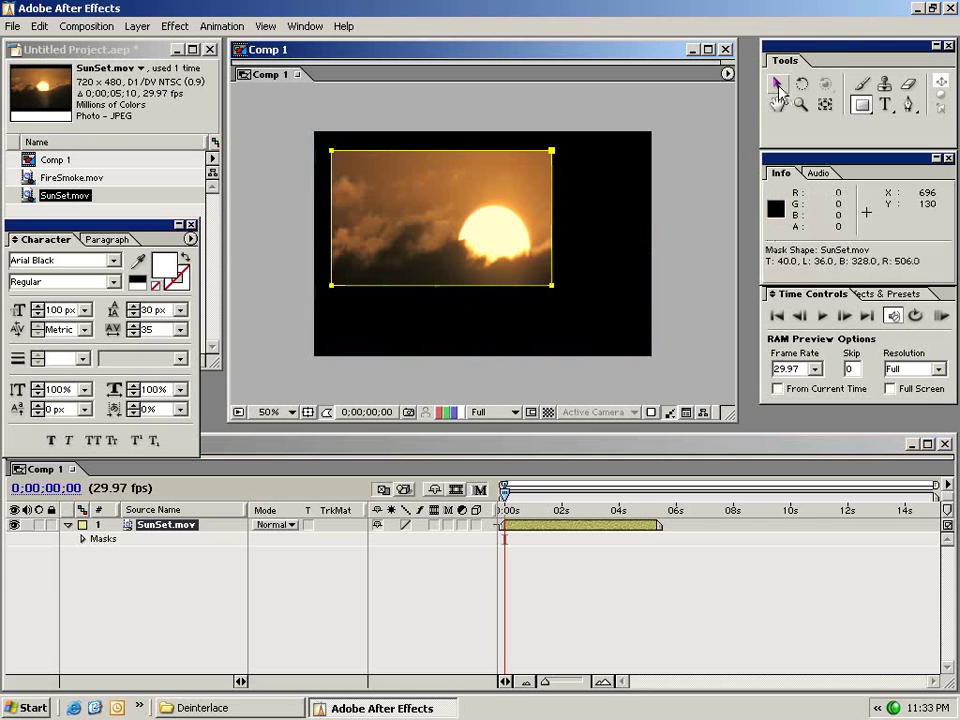
key(v)
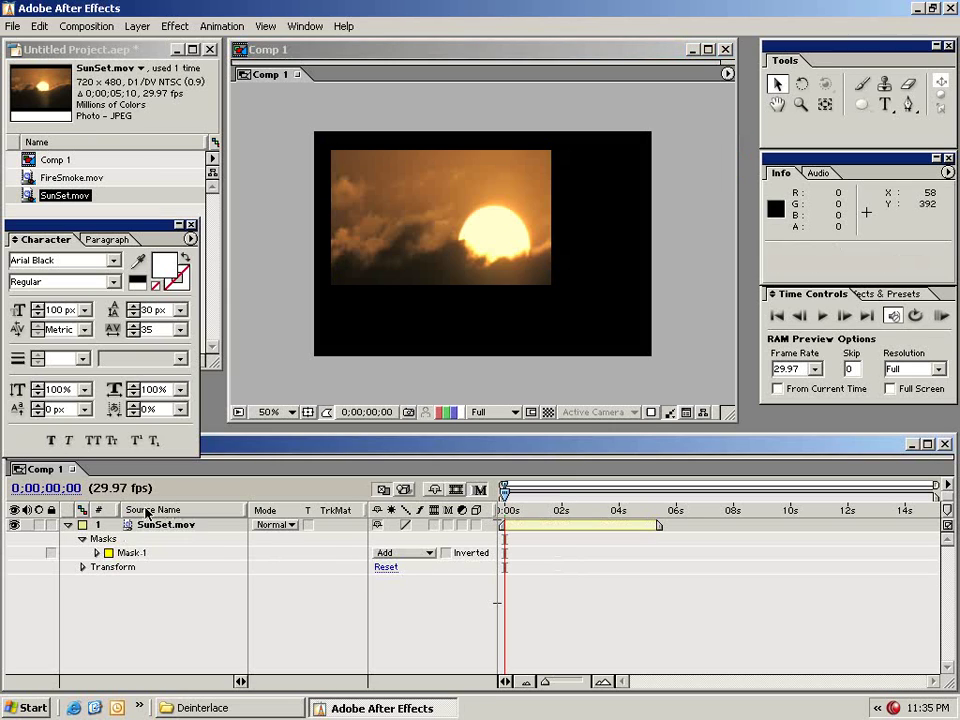
Step: Switch Mask 1's mode to Subtract and back to Add
click(96, 553)
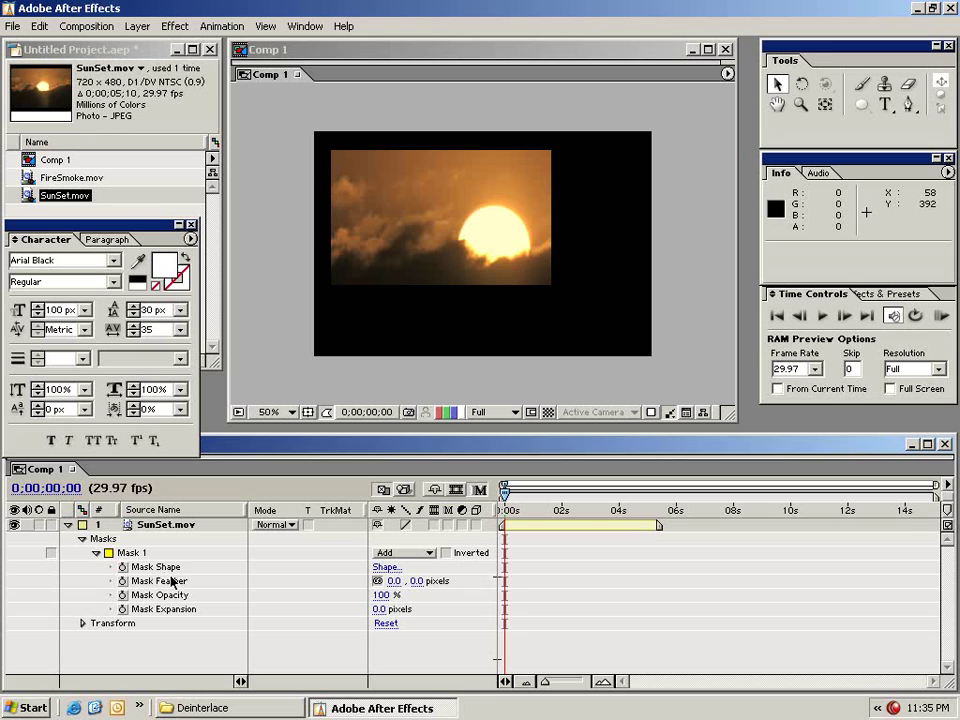
click(409, 552)
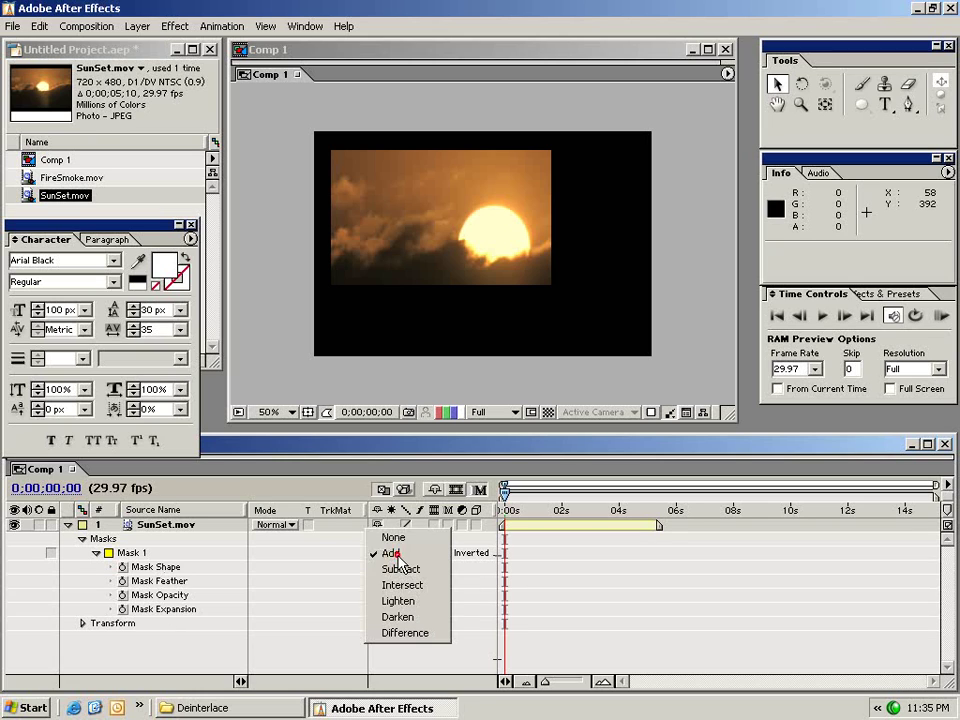
click(402, 569)
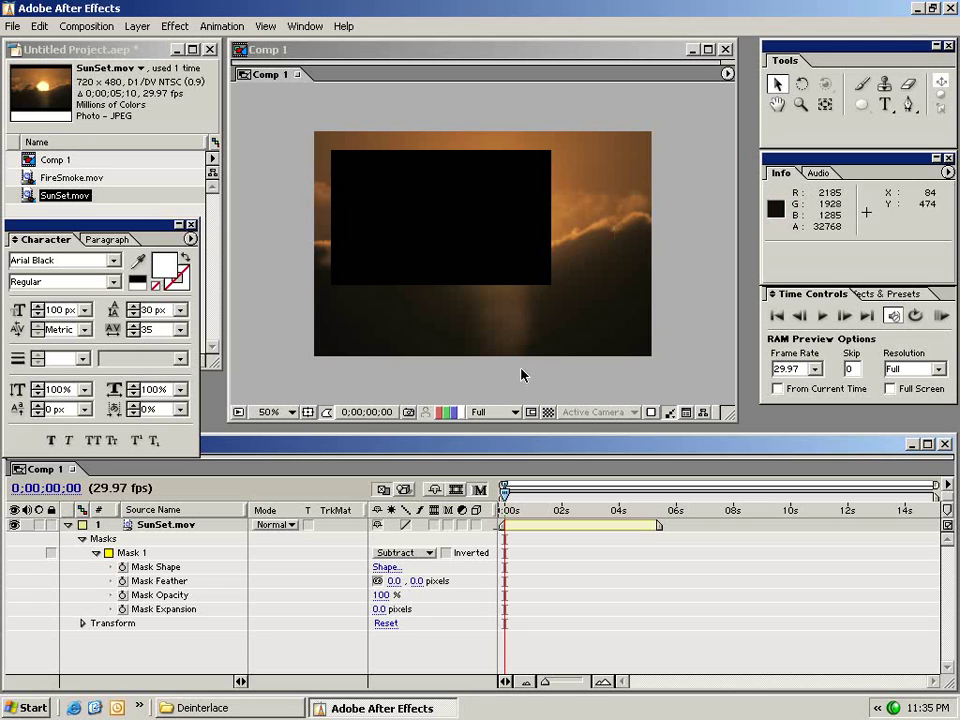
click(400, 552)
click(392, 539)
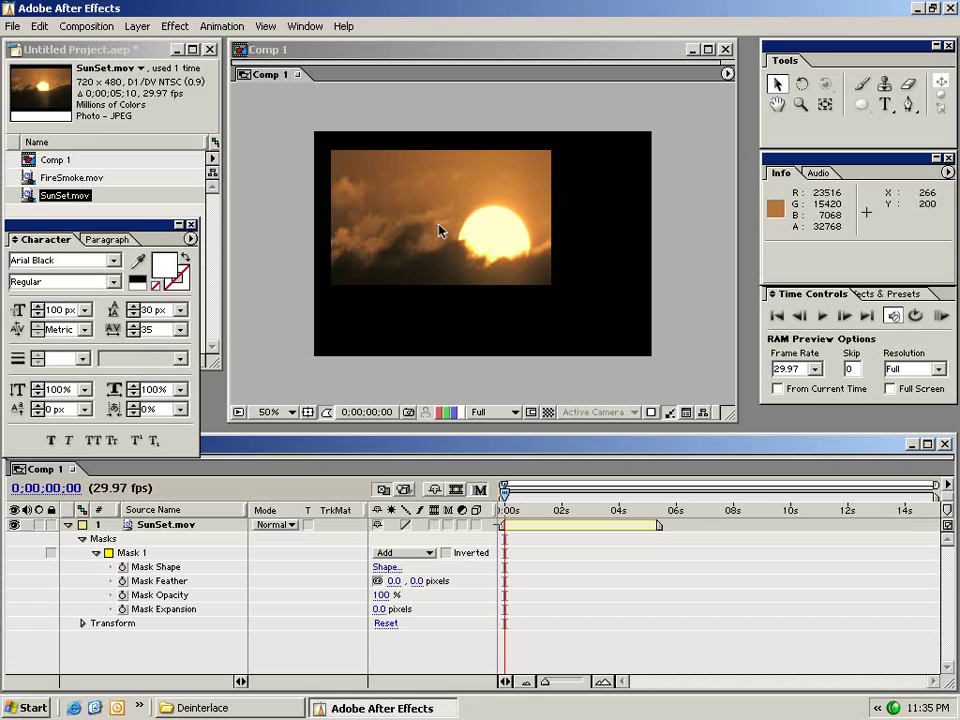
Step: Set Mask 1's feather to 31 pixels and its expansion to 113 pixels, and delete the mask
drag(394, 580, 445, 585)
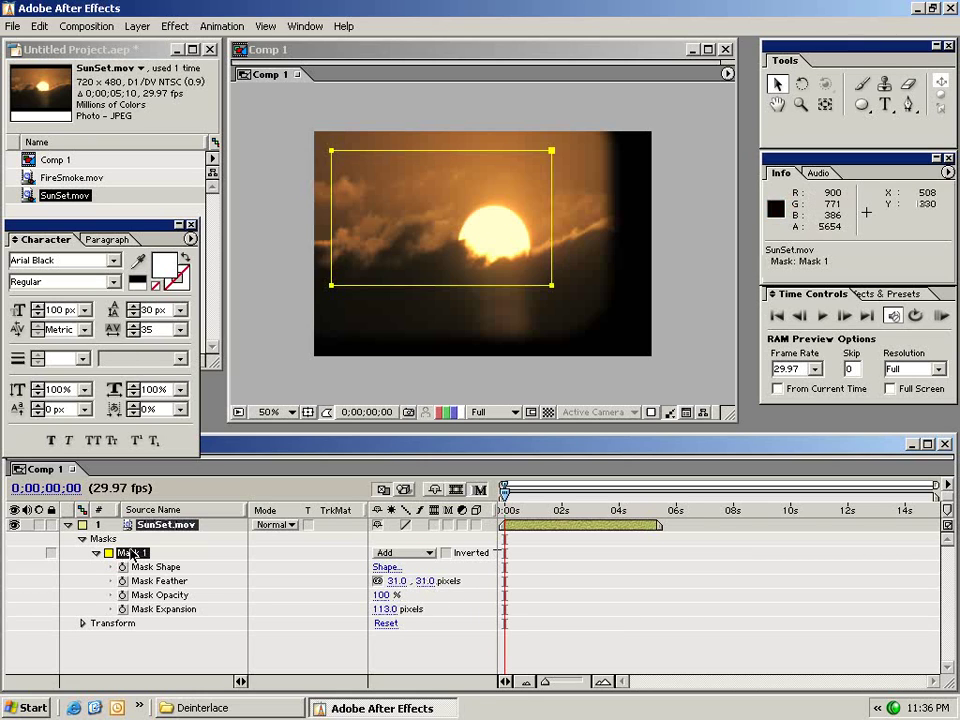
key(Delete)
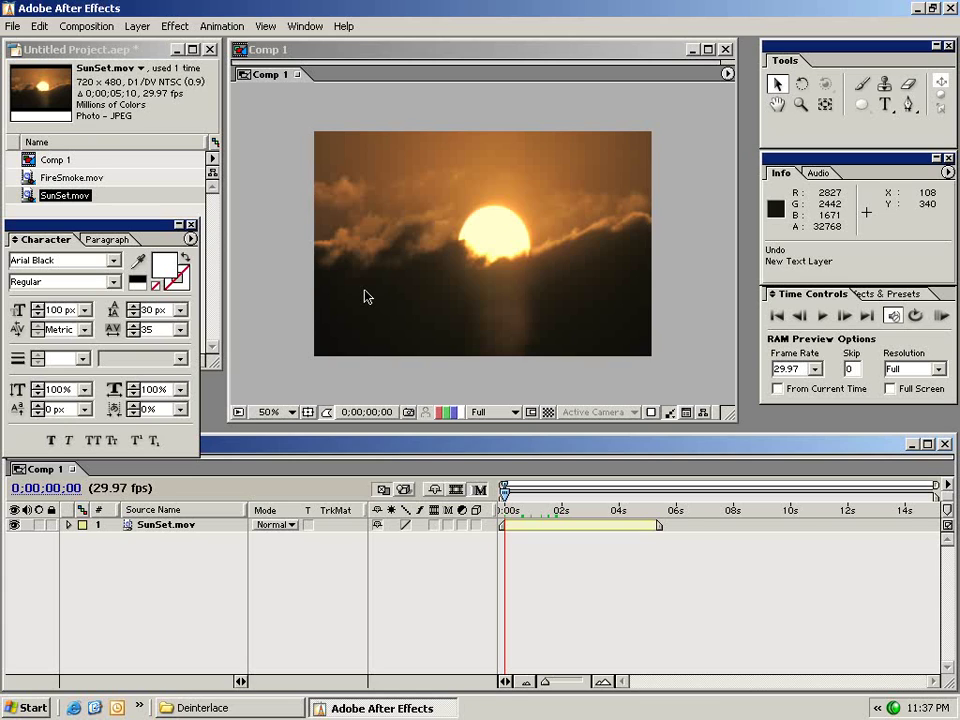
Step: Add a text layer reading "test" and place it near the lower-left corner of the frame
click(885, 104)
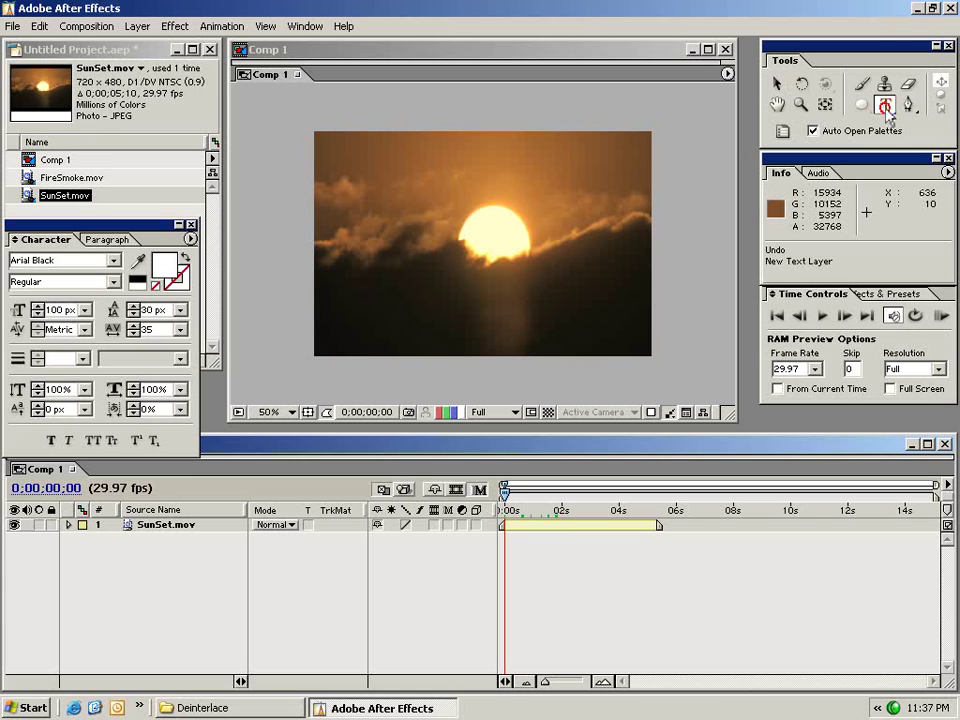
click(393, 307)
text(test)
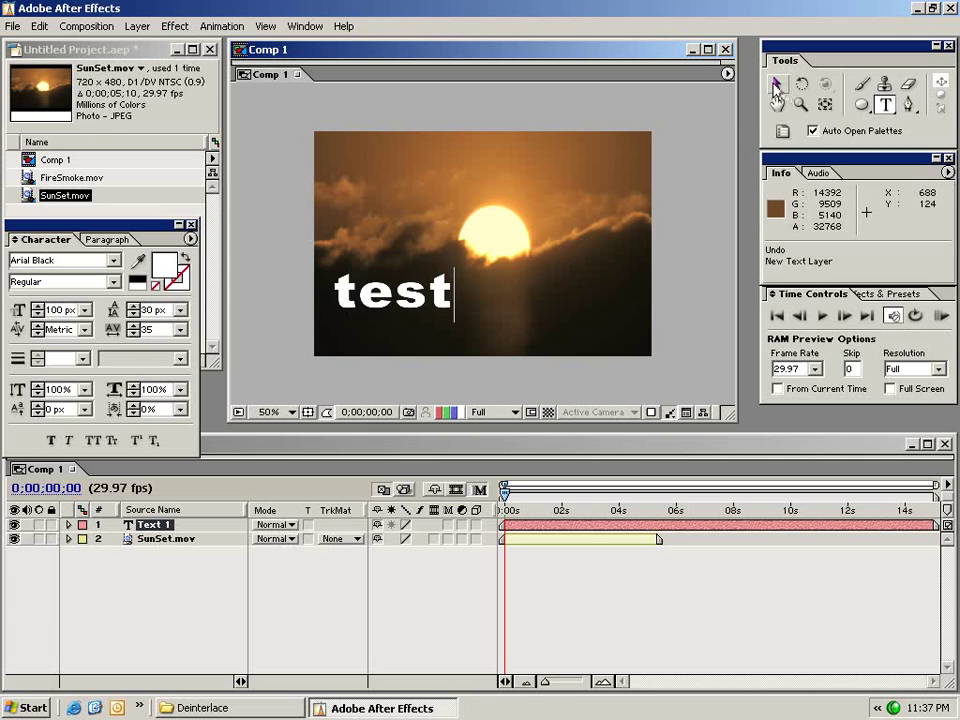
key(KP_Enter)
key(v)
drag(410, 296, 409, 323)
Step: Duplicate the "test" text layer and move the copy horizontally to the lower-right part of the frame
click(540, 526)
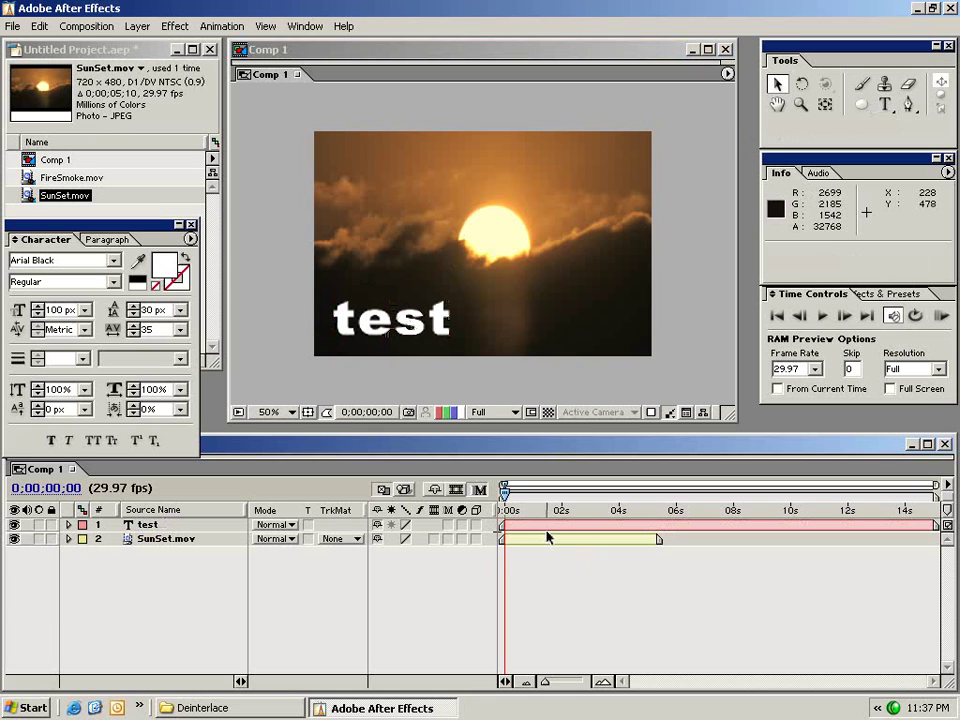
click(40, 26)
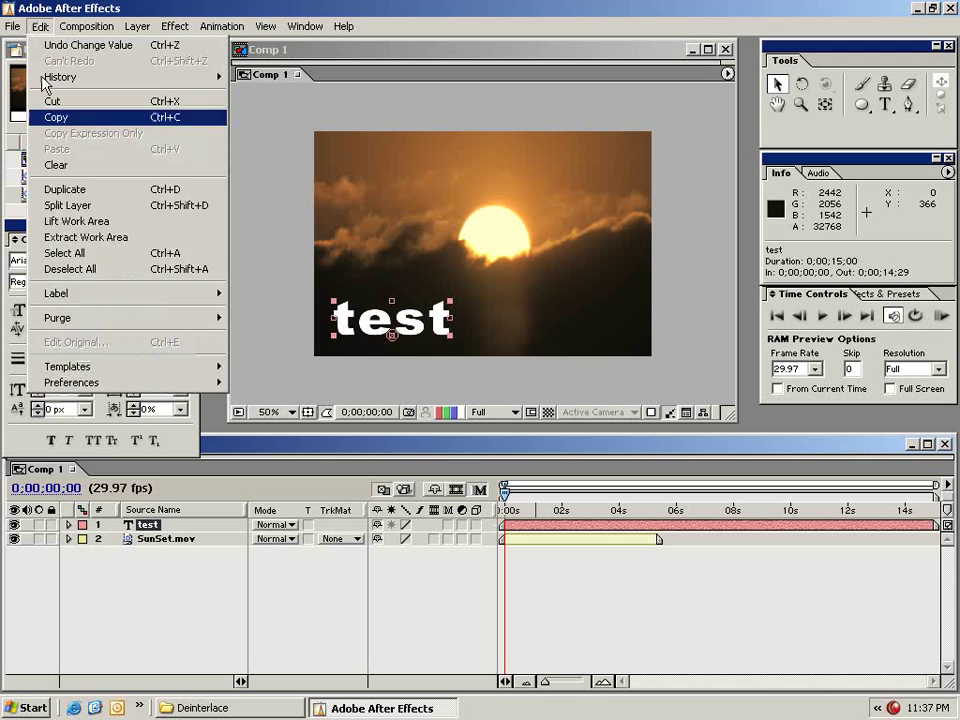
click(66, 189)
drag(431, 332, 606, 332)
click(537, 576)
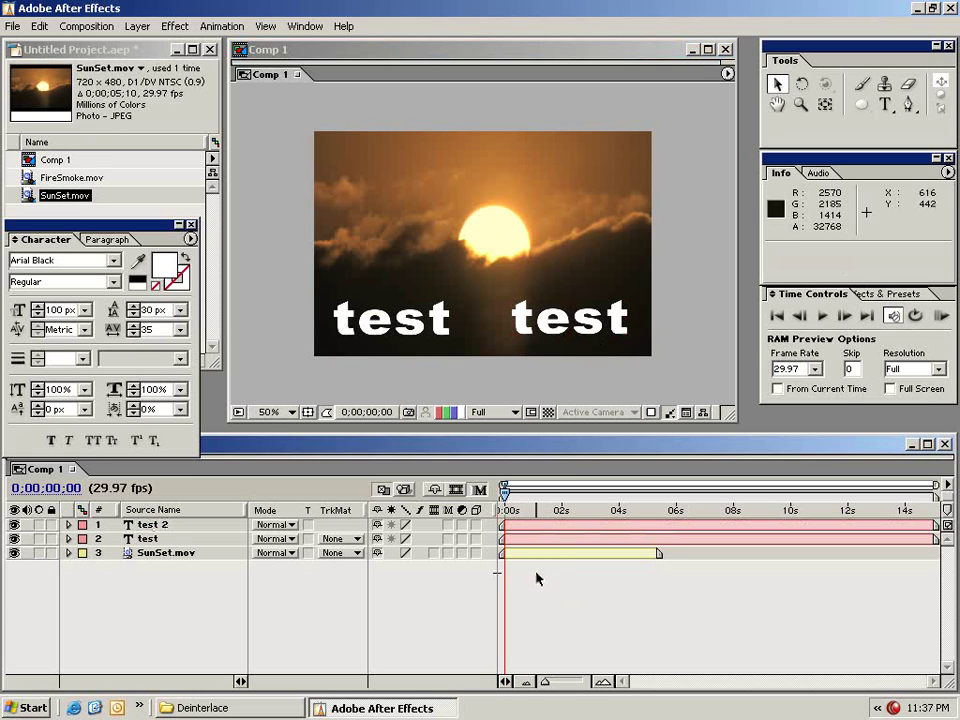
Step: Pre-compose all three layers into a new composition named Pre-comp 1, moving all attributes into it
click(40, 26)
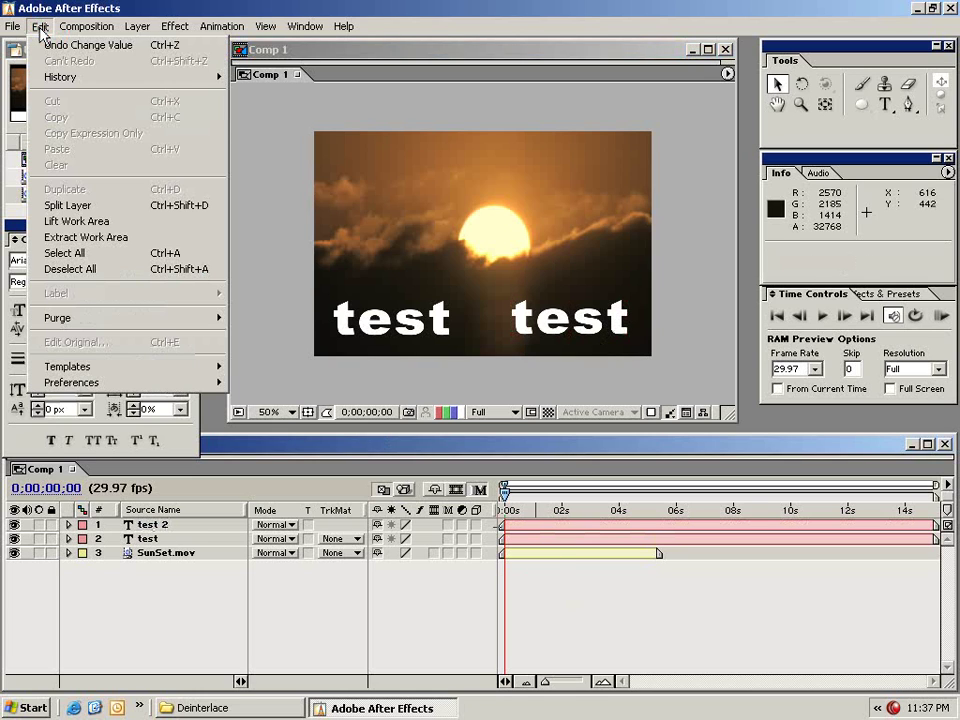
click(79, 253)
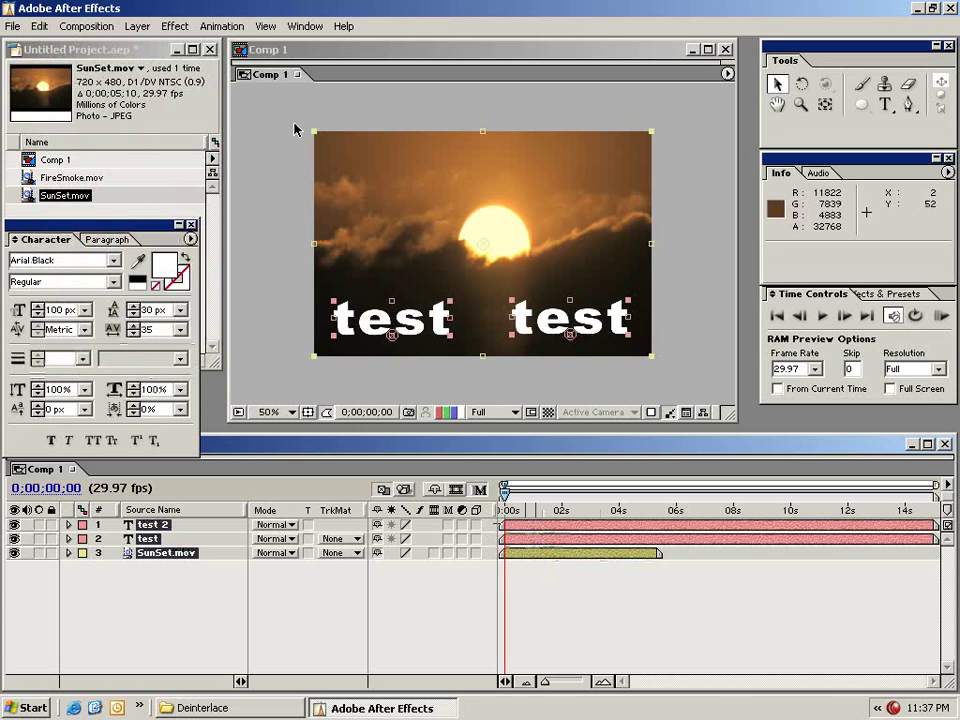
click(138, 26)
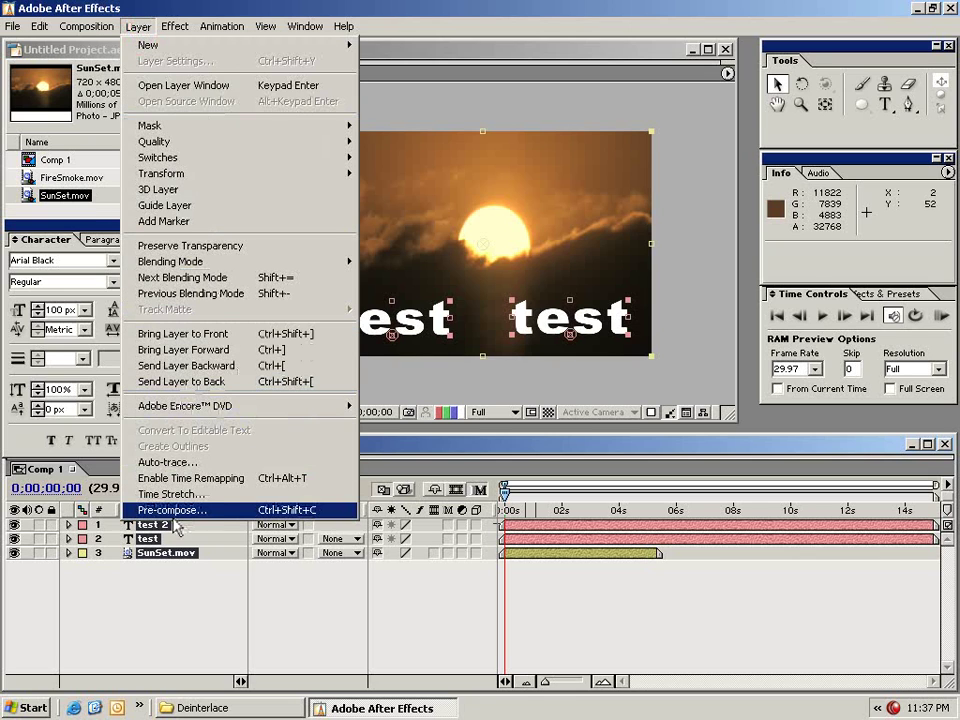
click(224, 510)
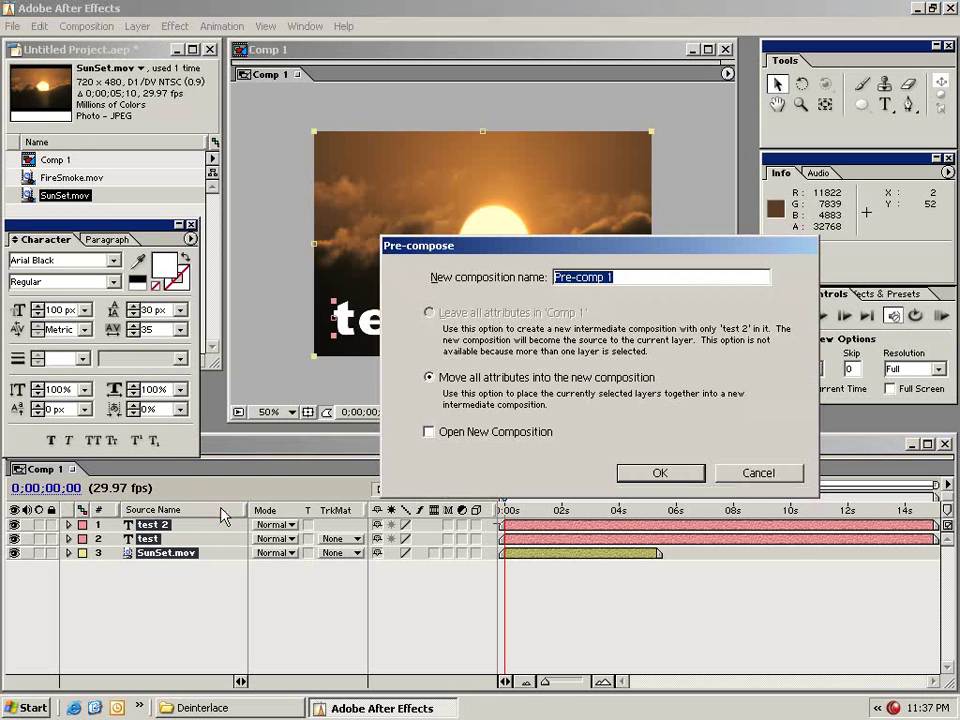
click(662, 474)
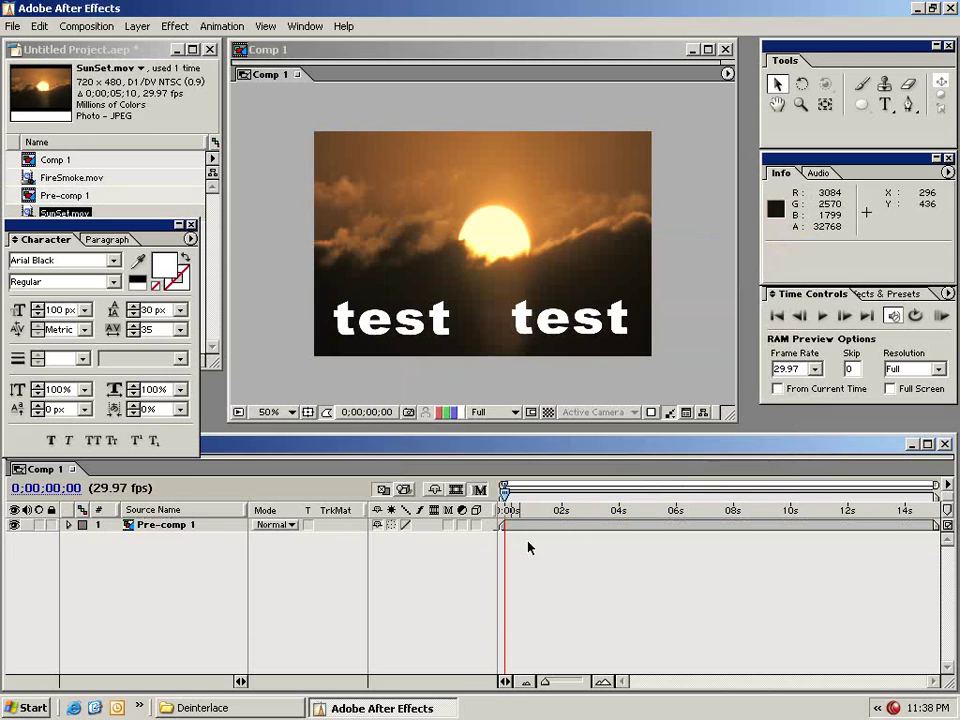
Step: Move the Pre-comp 1 layer around the frame as one unit and reset its transform
click(454, 304)
click(518, 527)
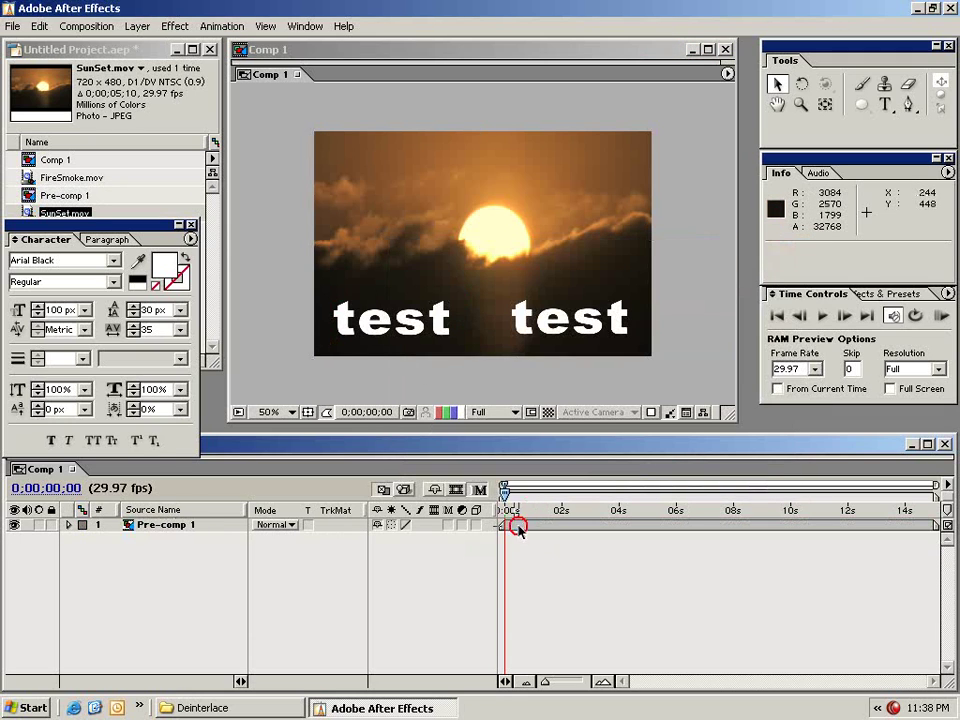
mouse_move(516, 524)
mouse_down()
mouse_move(528, 528)
mouse_move(506, 527)
mouse_up()
drag(440, 327, 457, 268)
drag(354, 248, 416, 302)
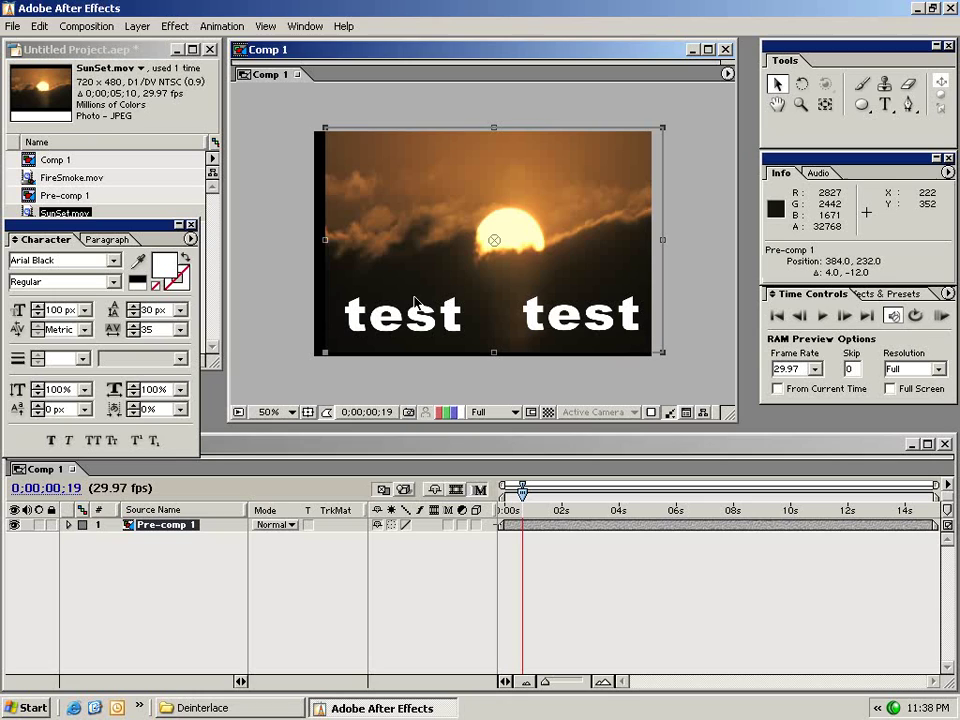
click(68, 525)
click(383, 539)
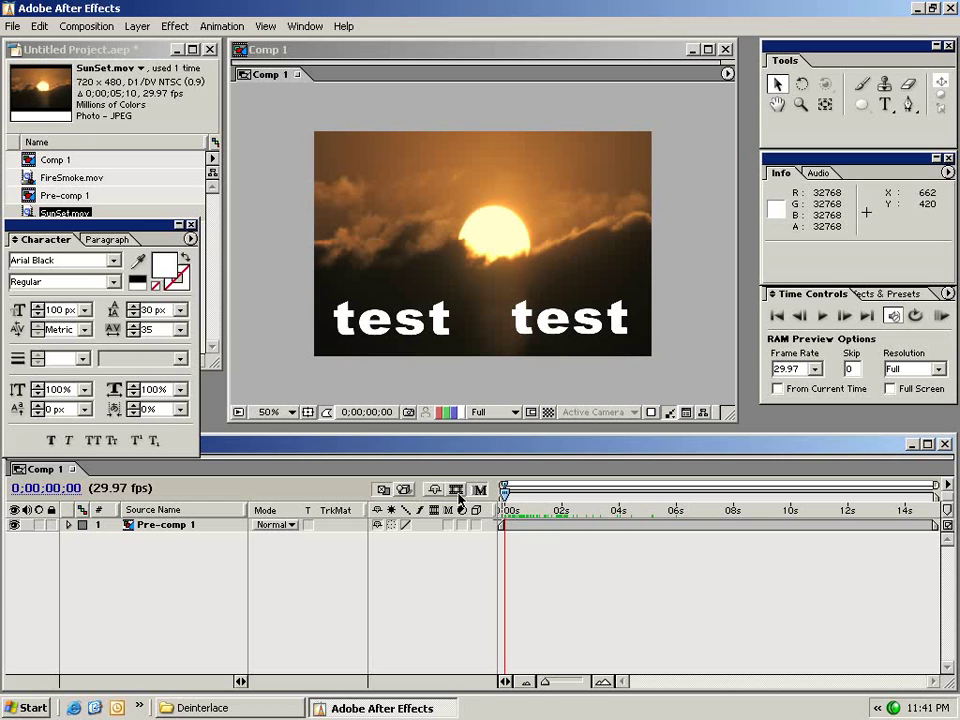
Step: Add Comp 1 to the render queue
click(86, 27)
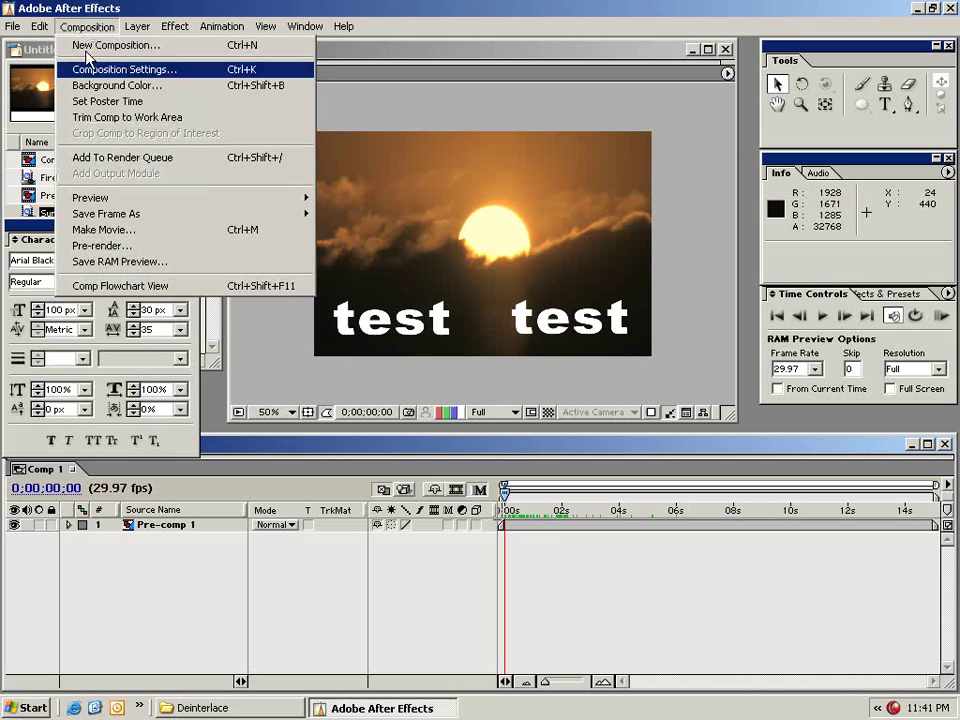
click(196, 159)
click(377, 424)
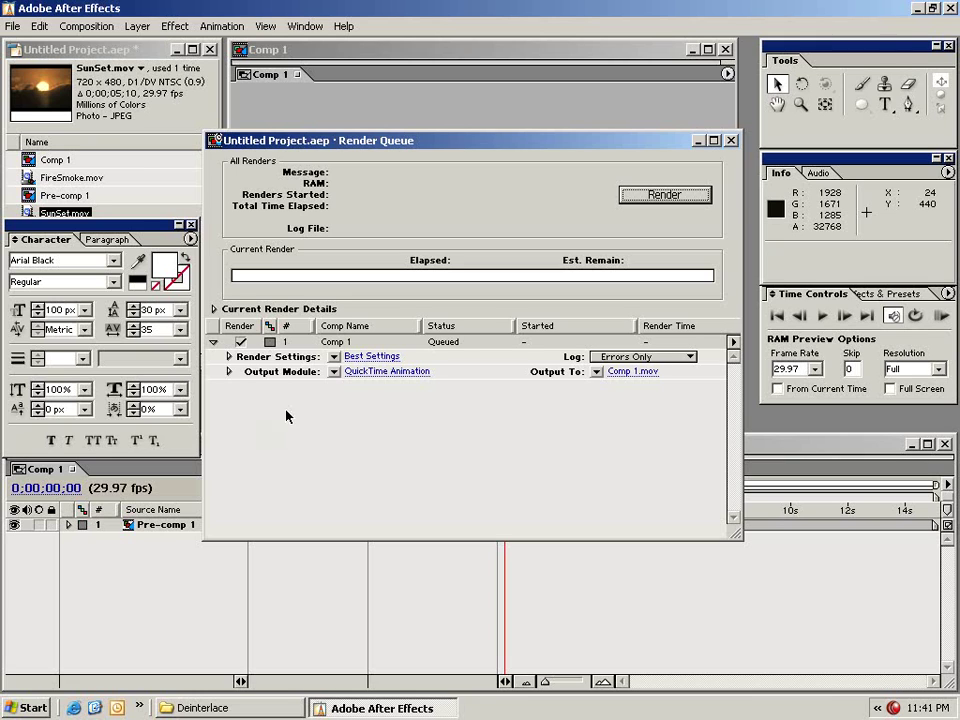
Step: Review the output module's format and stretch options, and accept QuickTime Movie with stretching and audio output off
click(385, 372)
click(489, 135)
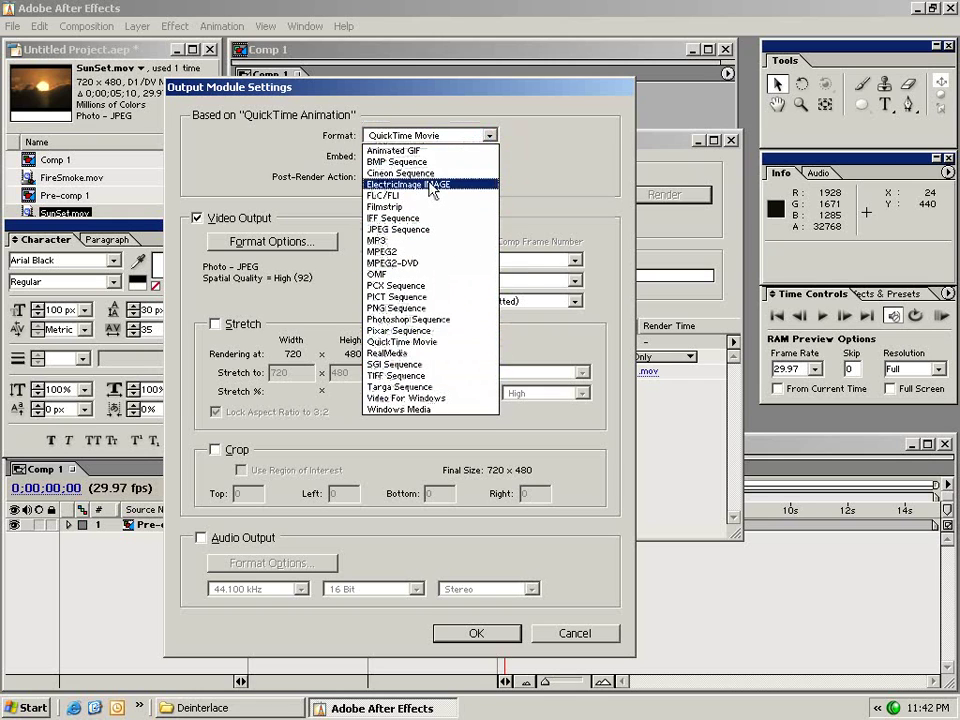
click(320, 297)
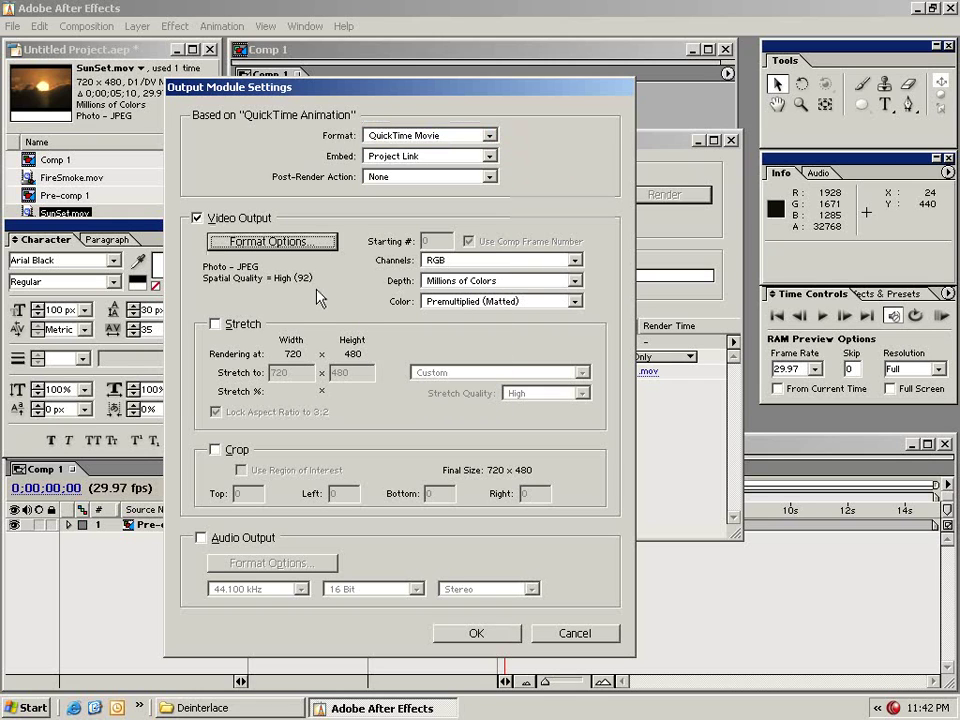
click(215, 324)
click(215, 324)
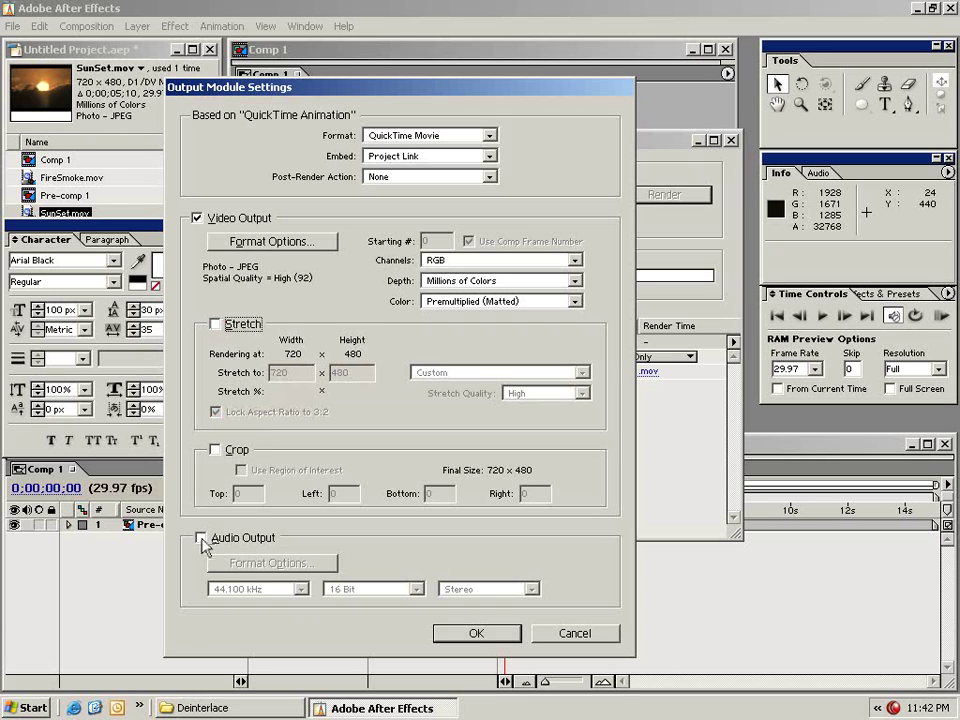
click(462, 633)
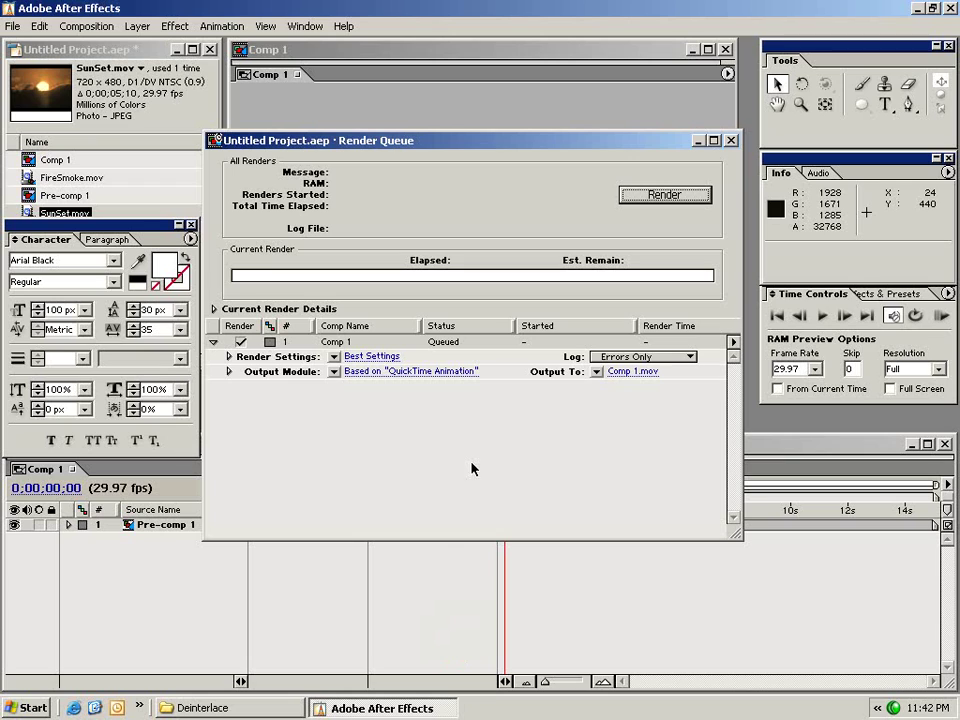
Step: Set the render output to Comp 1.mov in the smoke folder and start rendering
click(626, 374)
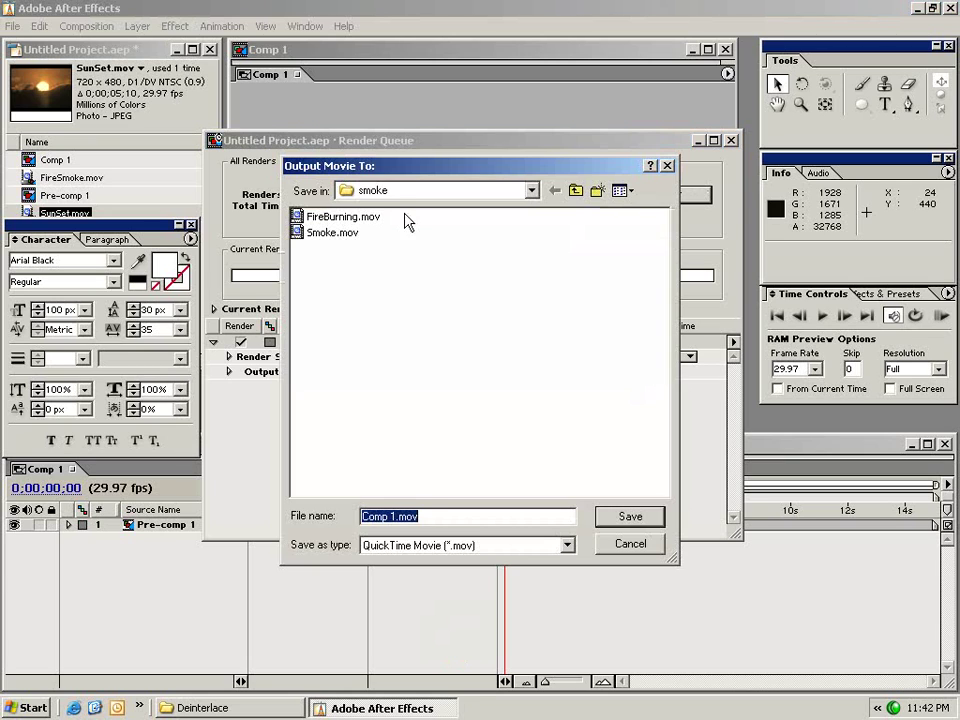
click(364, 190)
click(456, 214)
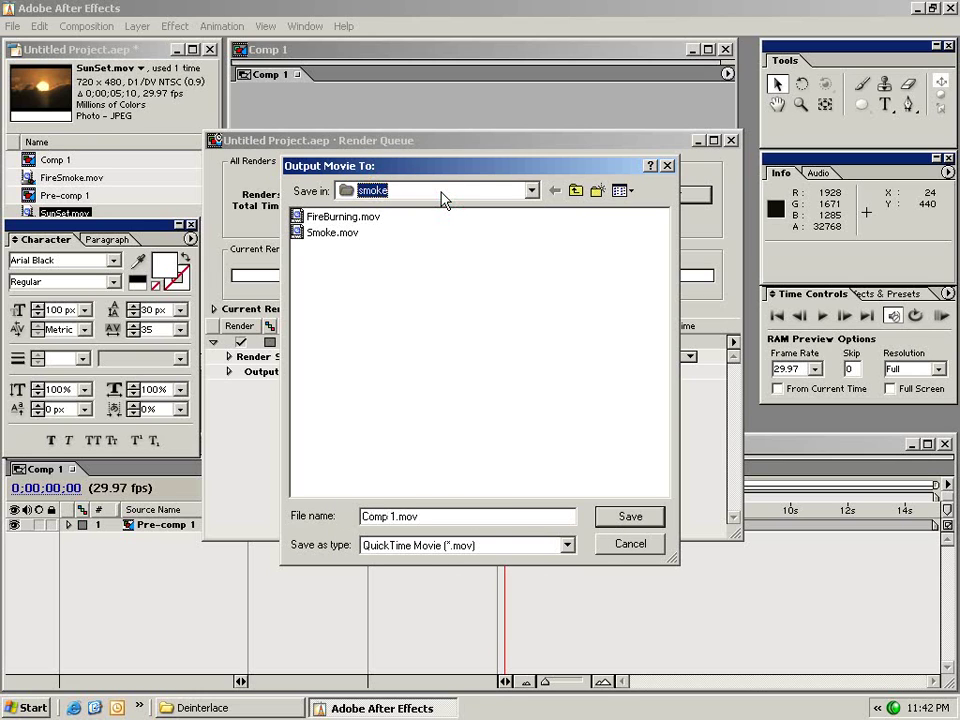
click(621, 520)
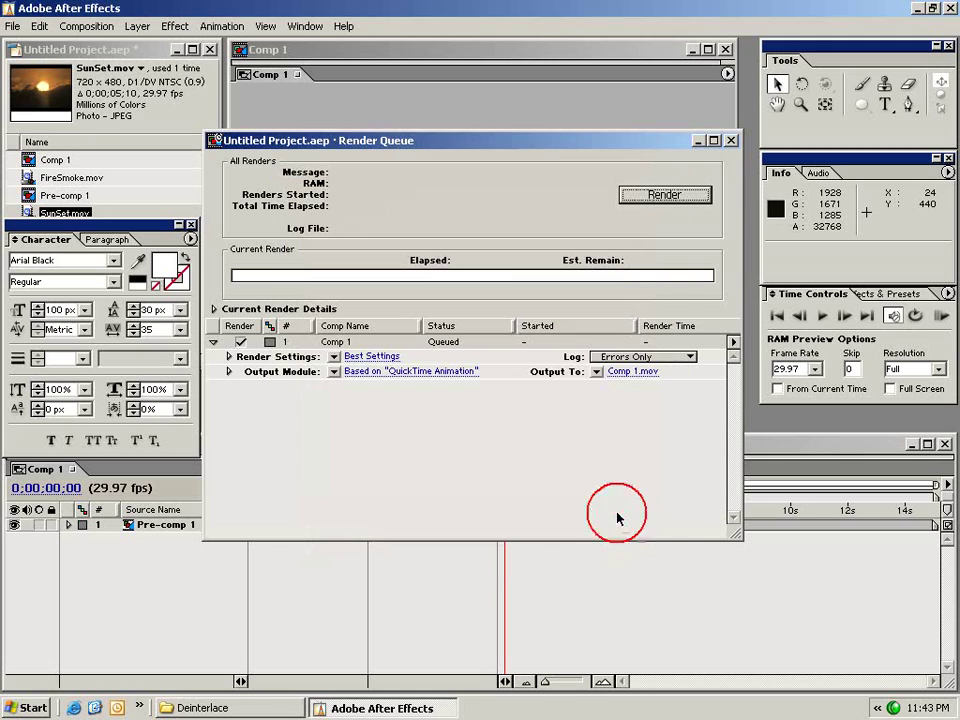
click(656, 195)
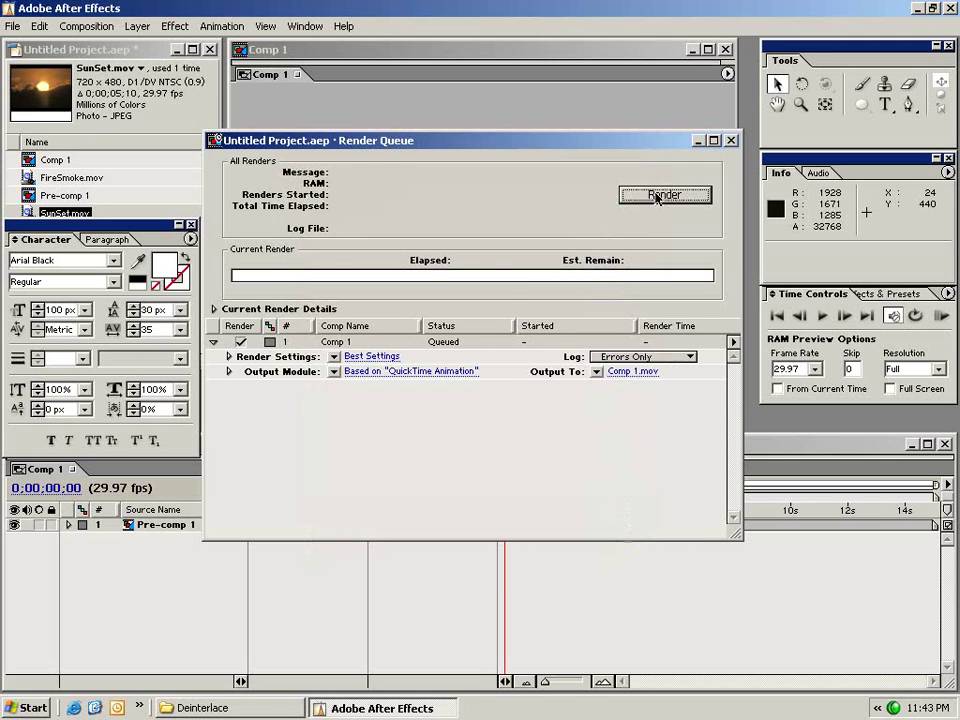